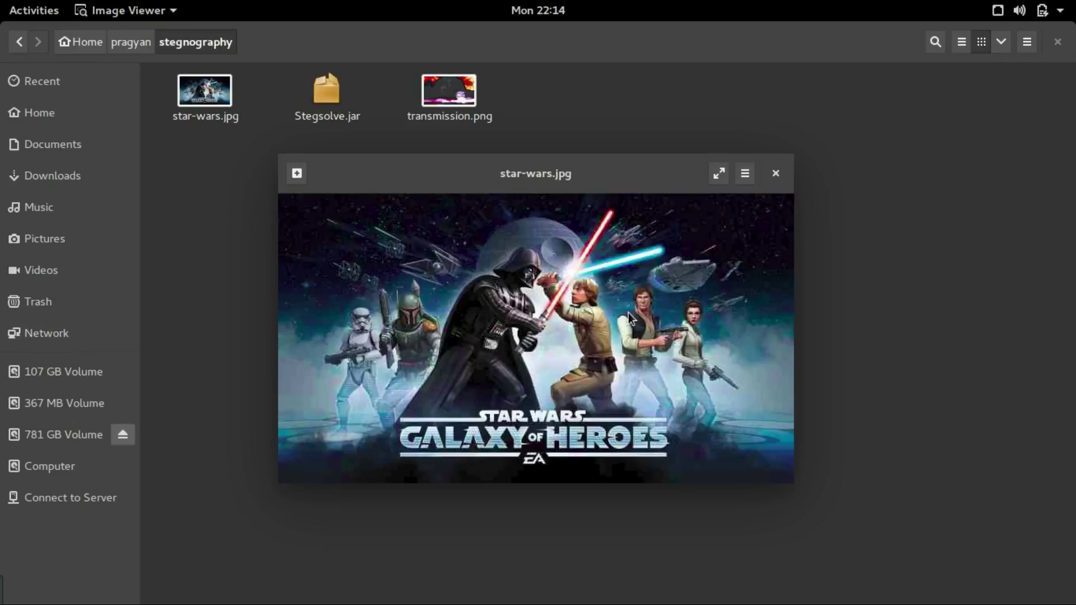
Open a terminal in the stegnography folder and launch StegSolve with java -jar Stegsolve.jar.
left_click(324, 118)
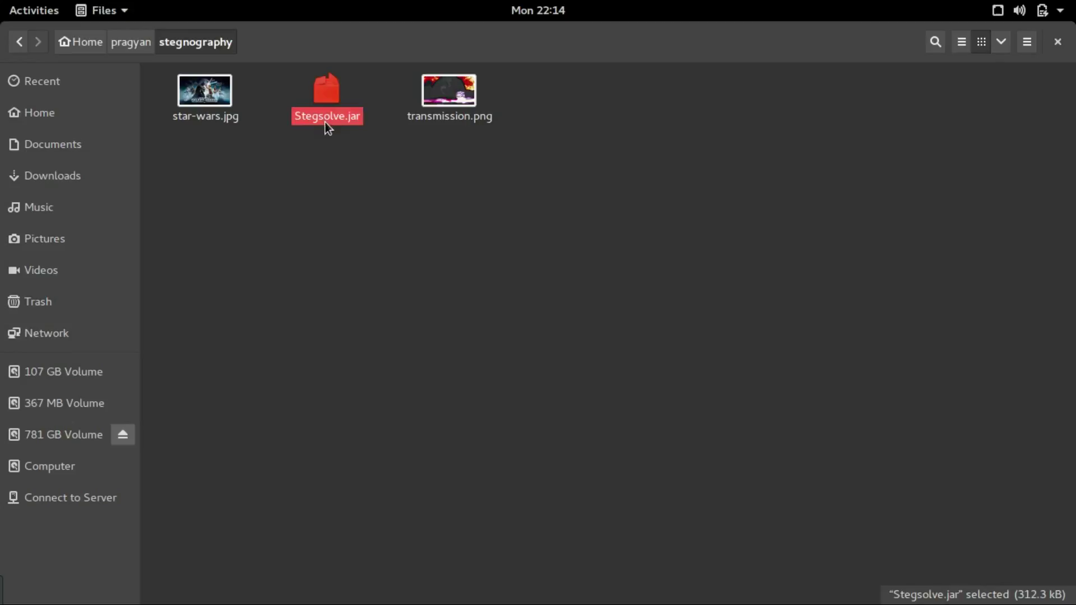
right_click(399, 254)
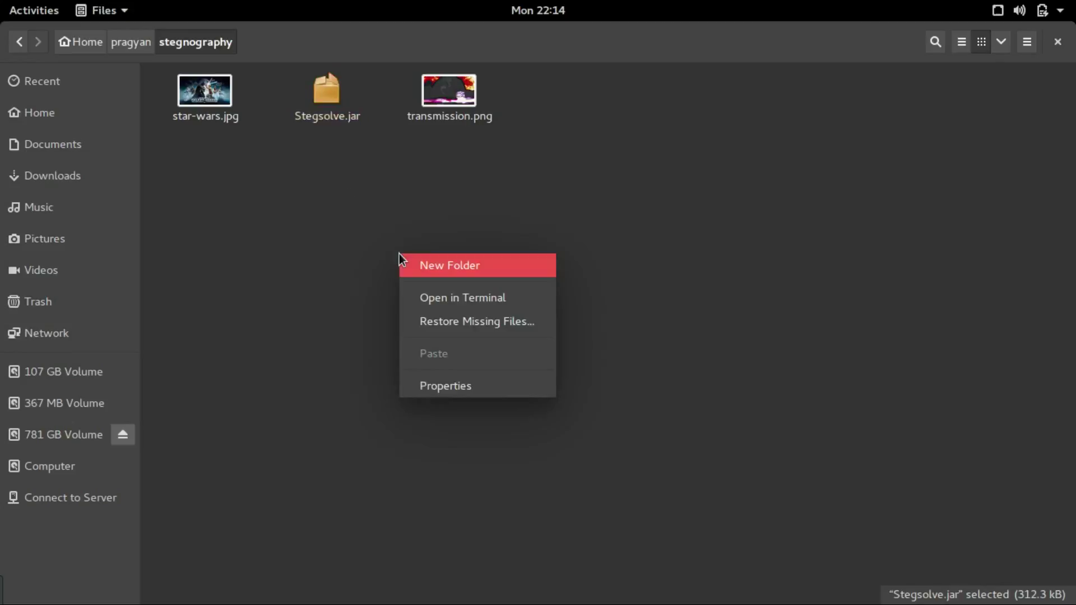
left_click(436, 306)
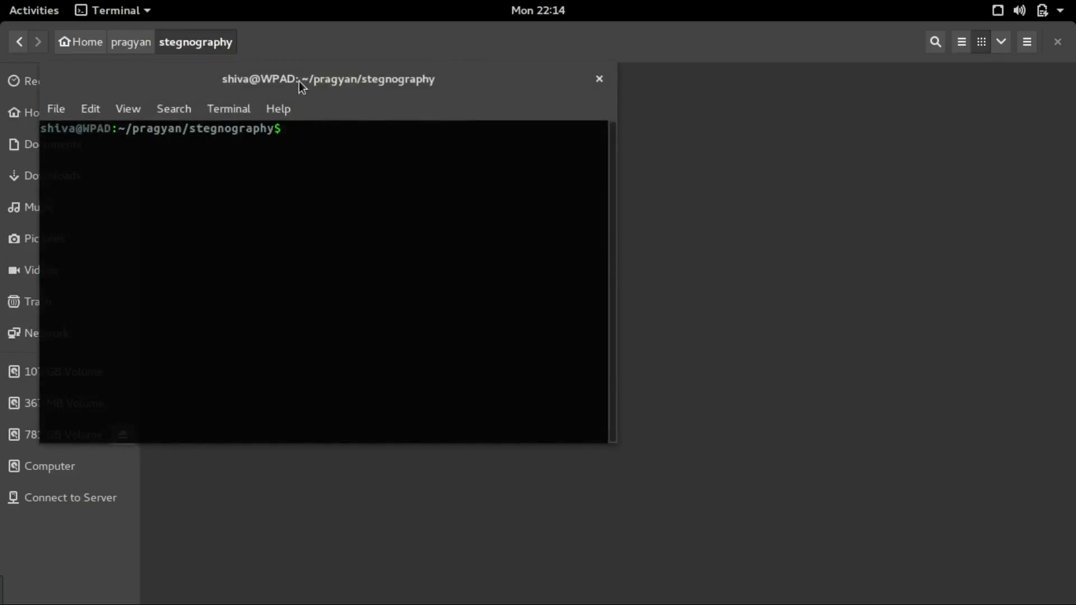
left_click_drag(298, 82, 496, 196)
type("jav")
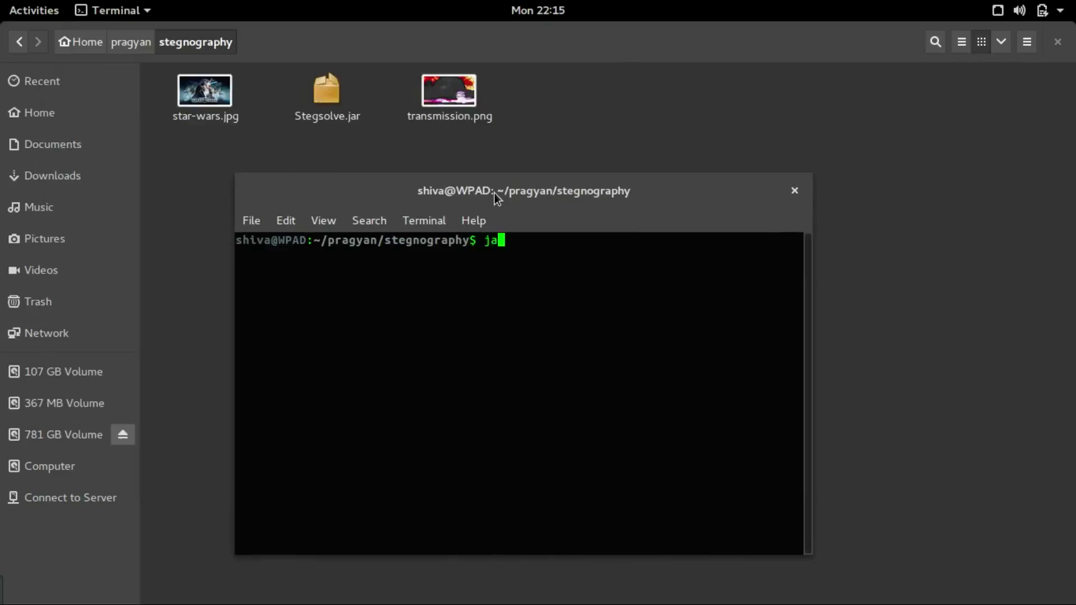
type("a -jar S")
key("Tab")
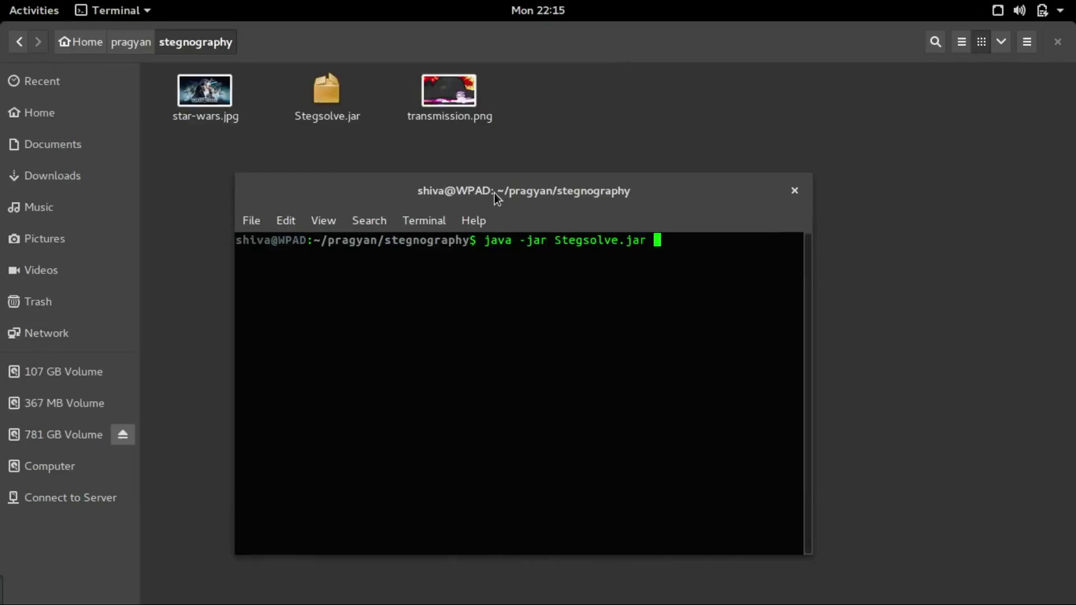
key("Return")
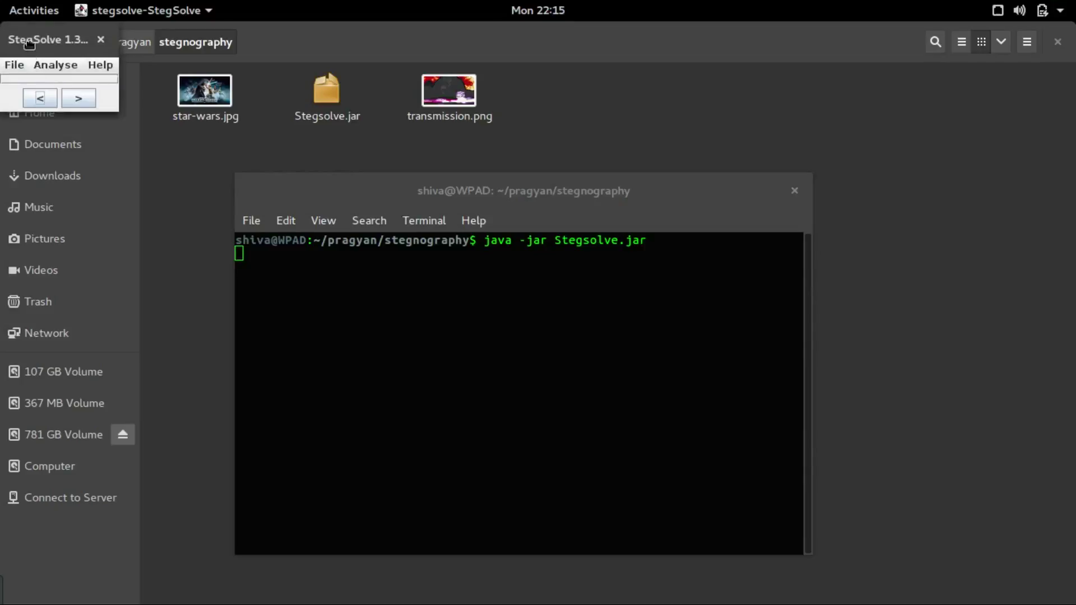
Load star-wars.jpg into StegSolve.
left_click_drag(29, 44, 325, 172)
left_click(324, 182)
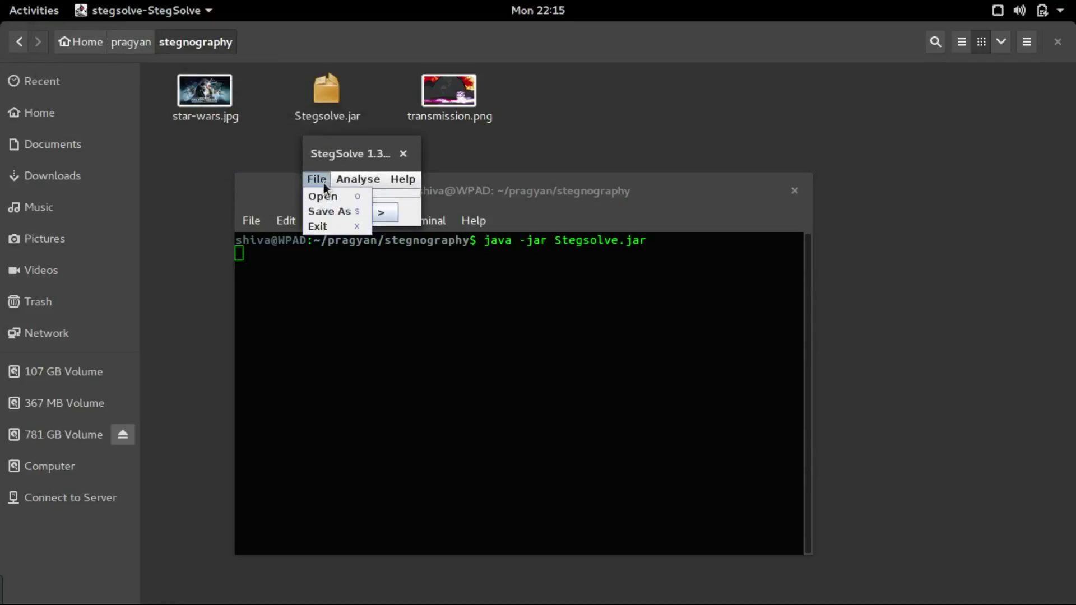
left_click(325, 193)
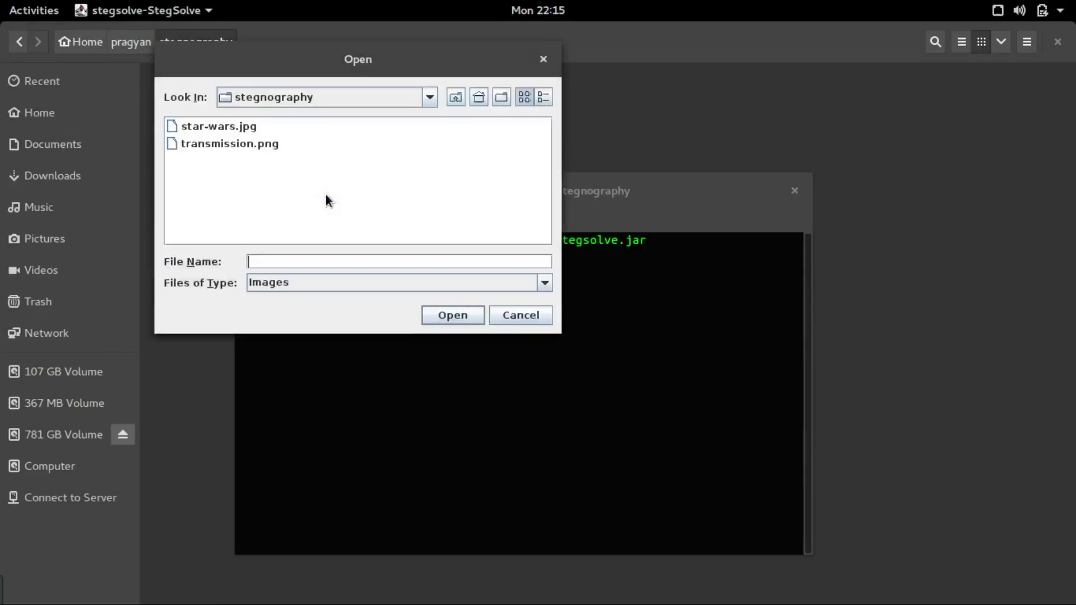
left_click(221, 123)
double_click(221, 124)
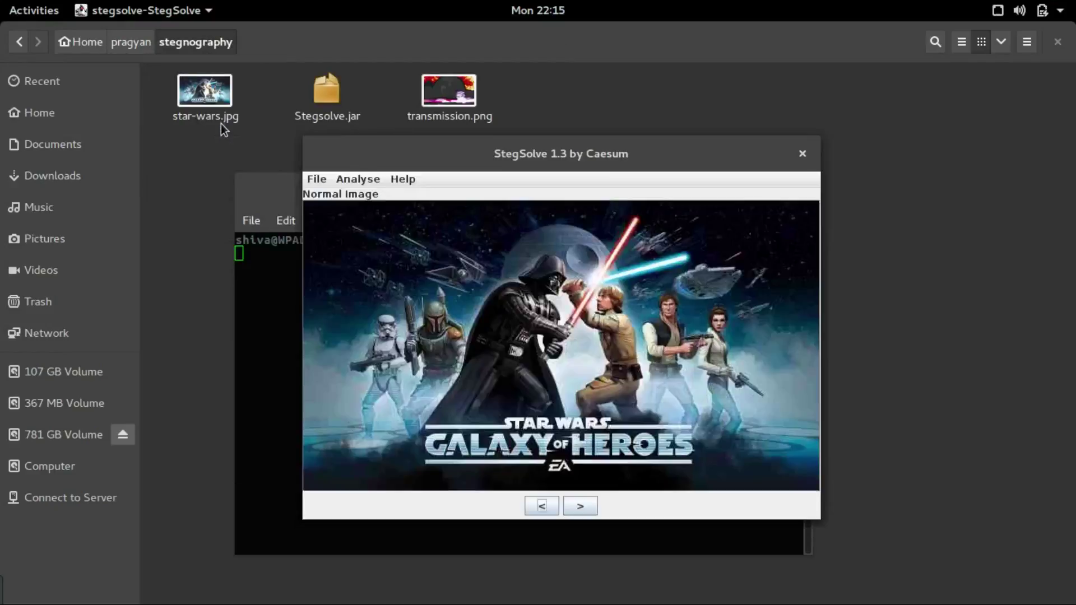
Step through the image's colour and bit-plane views up to Full blue, then close StegSolve.
left_click(579, 507)
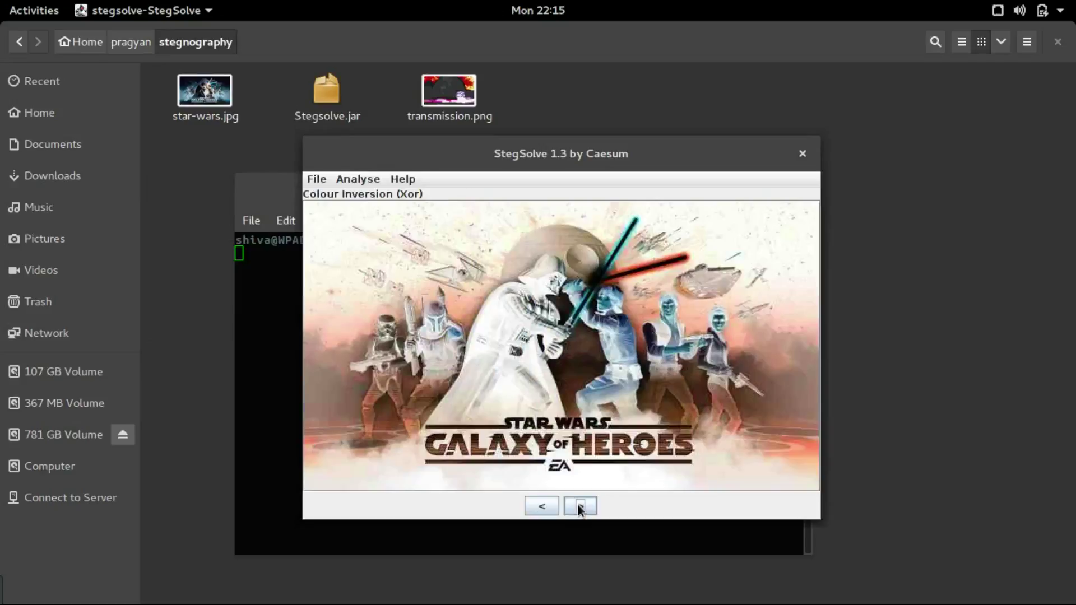
left_click(577, 506)
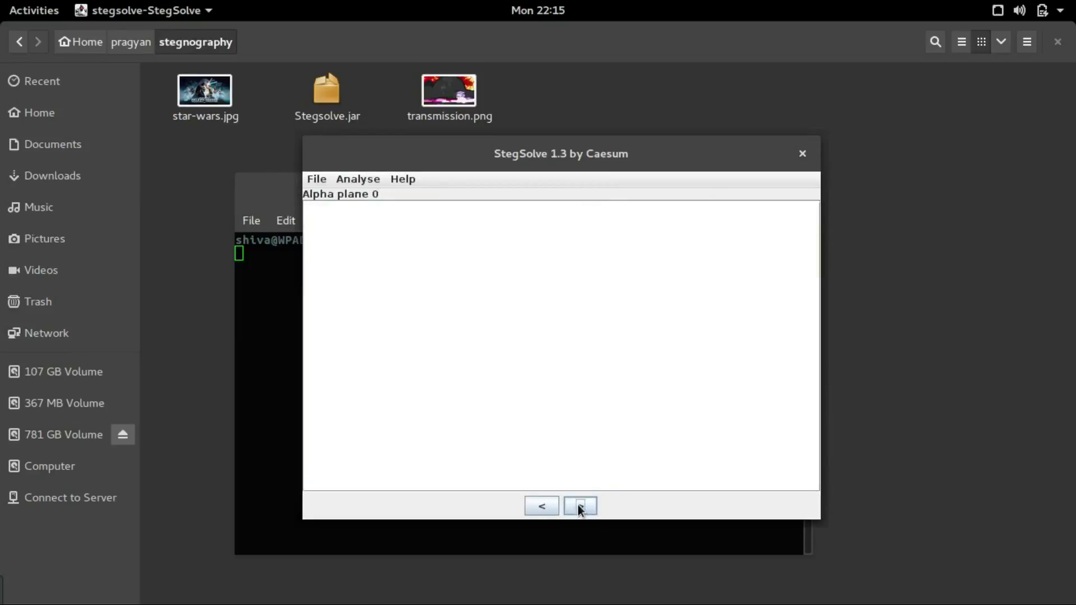
left_click(579, 507)
left_click(580, 507)
left_click(581, 508)
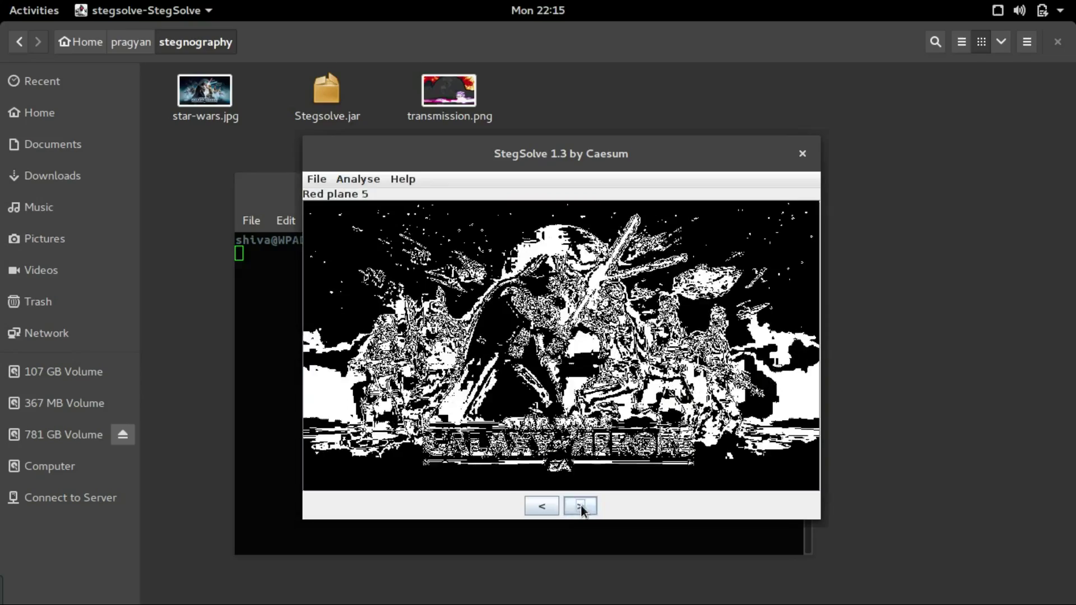
left_click(581, 505)
left_click(581, 506)
left_click(581, 506)
left_click(580, 506)
left_click(581, 506)
left_click(581, 505)
left_click(580, 505)
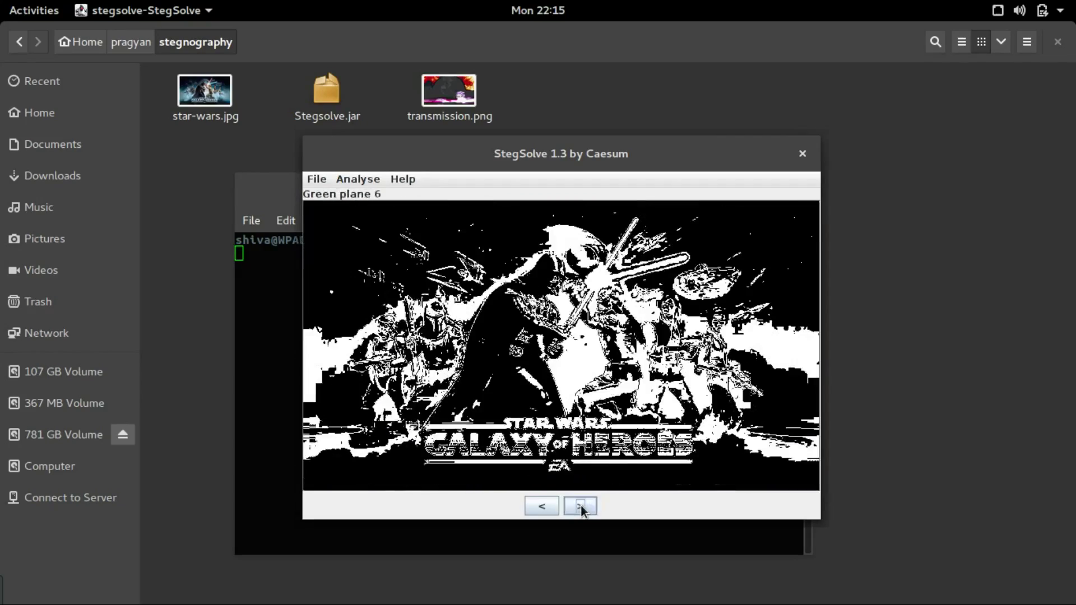
left_click(580, 506)
left_click(581, 506)
left_click(581, 505)
left_click(580, 505)
left_click(580, 504)
left_click(580, 504)
left_click(580, 504)
left_click(580, 505)
left_click(581, 504)
left_click(580, 505)
left_click(581, 504)
left_click(581, 504)
left_click(580, 504)
left_click(581, 503)
left_click(581, 504)
left_click(581, 503)
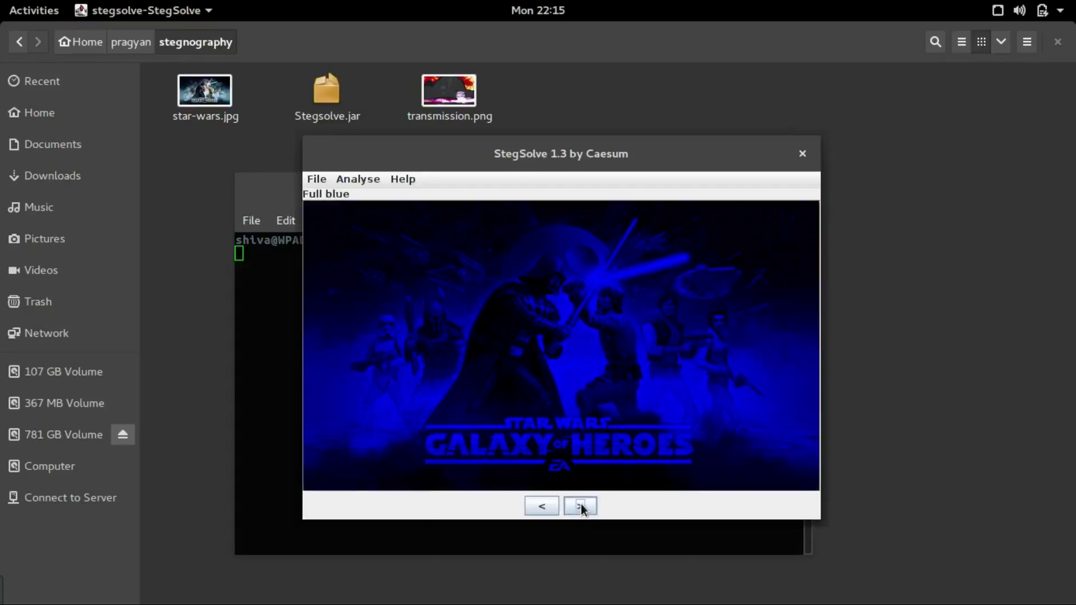
left_click(803, 156)
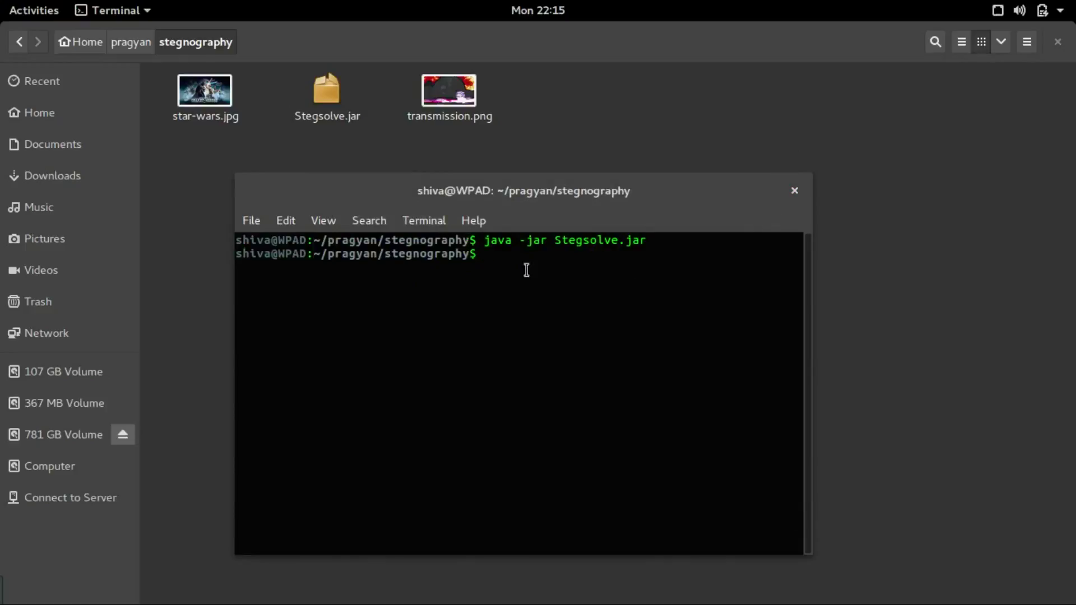
Close the idle terminal and open star-wars.jpg in Vim.
left_click(794, 191)
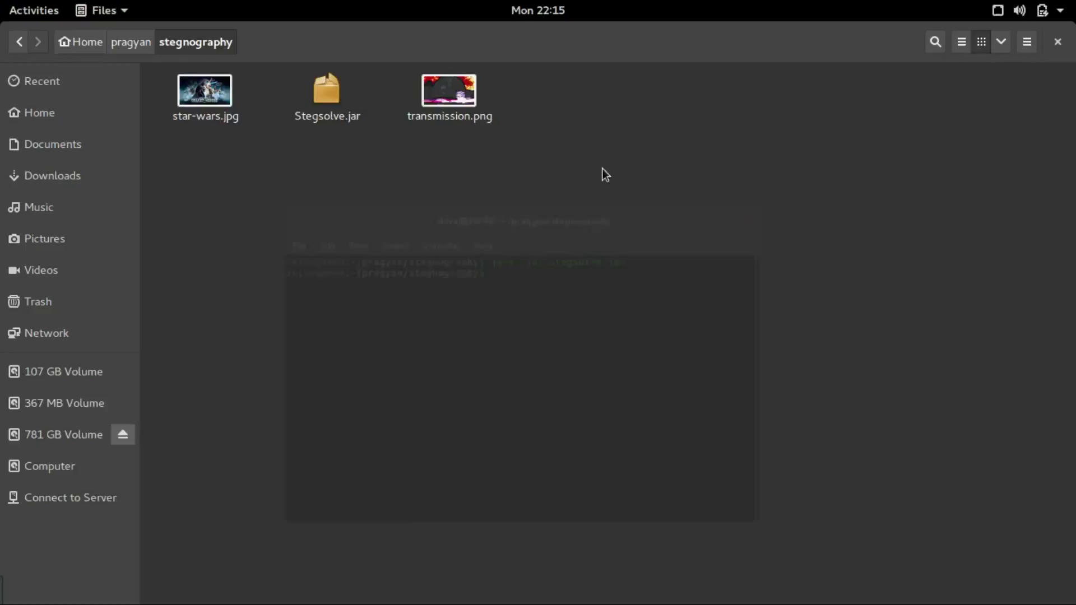
right_click(193, 93)
mouse_move(278, 132)
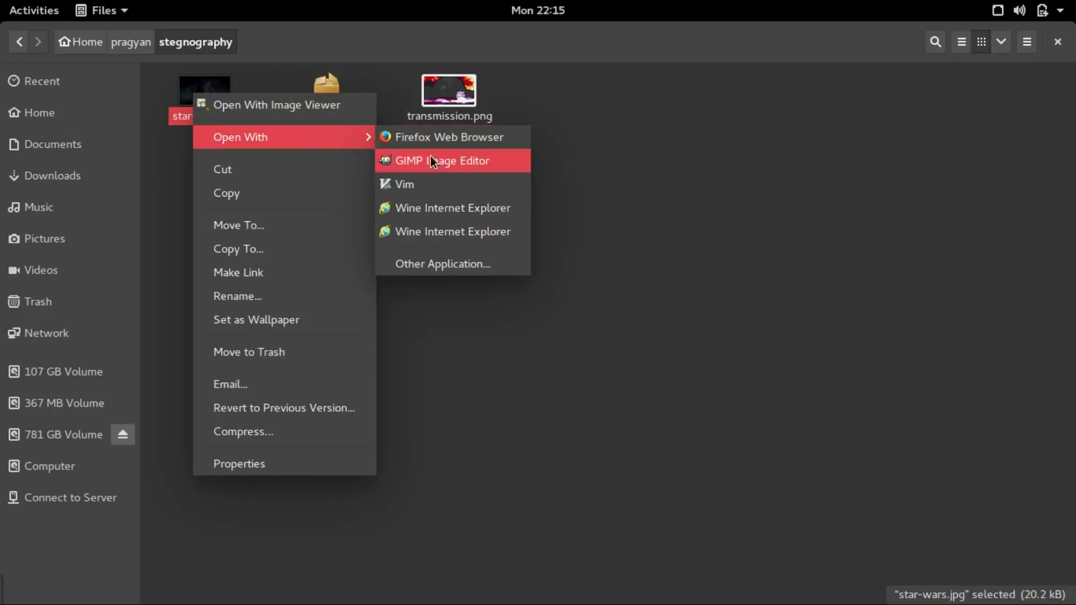
left_click(439, 180)
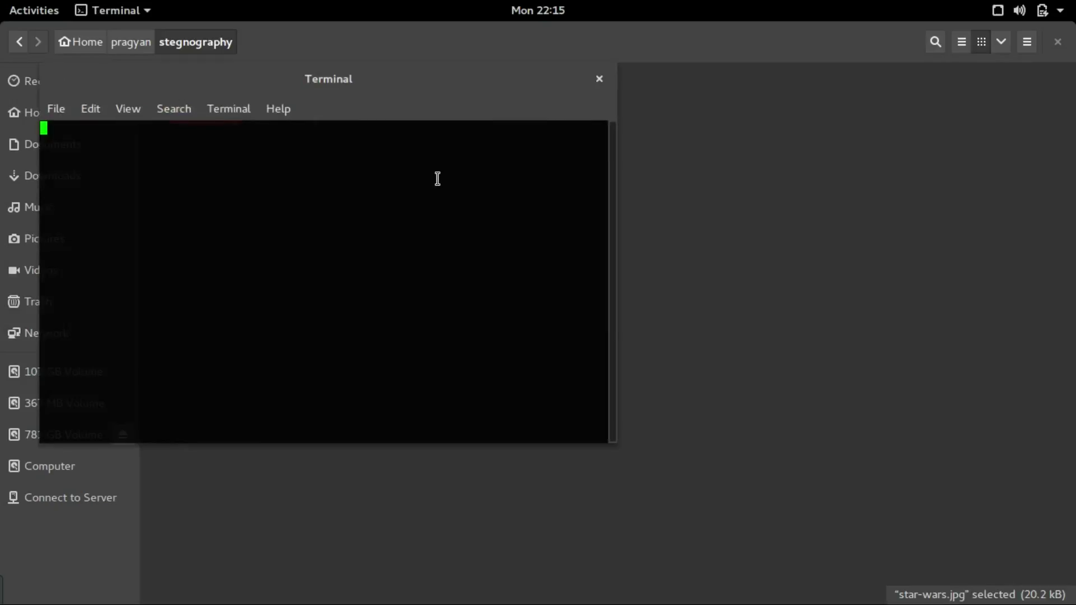
left_click_drag(316, 77, 529, 125)
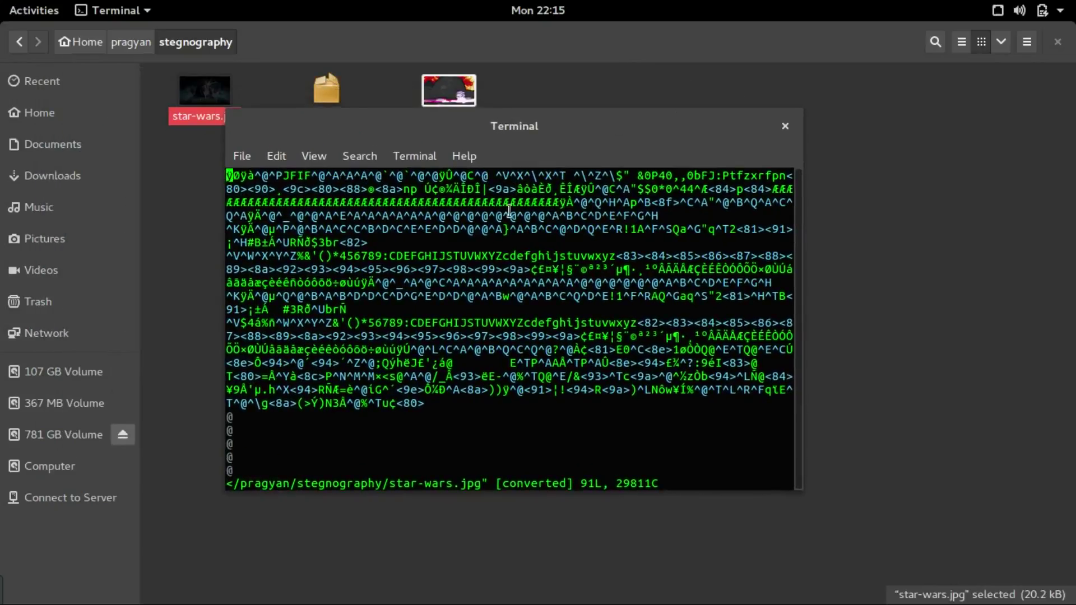
Highlight the alphabet runs such as CDEFGHIJSTUVWXYZcdefghijstuvwxyz in the file.
left_click_drag(411, 256, 537, 253)
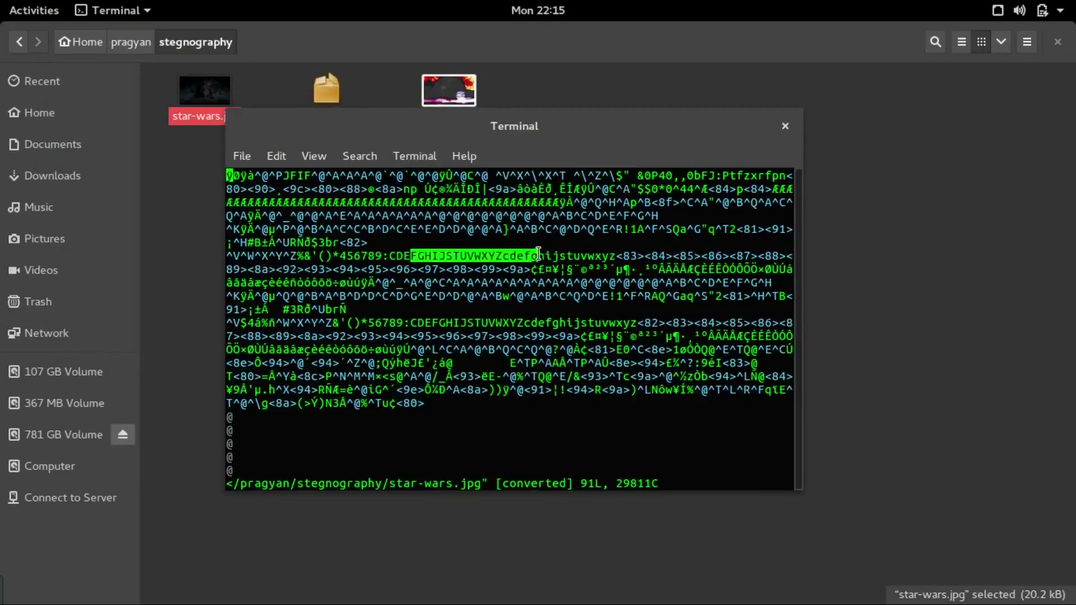
left_click(439, 312)
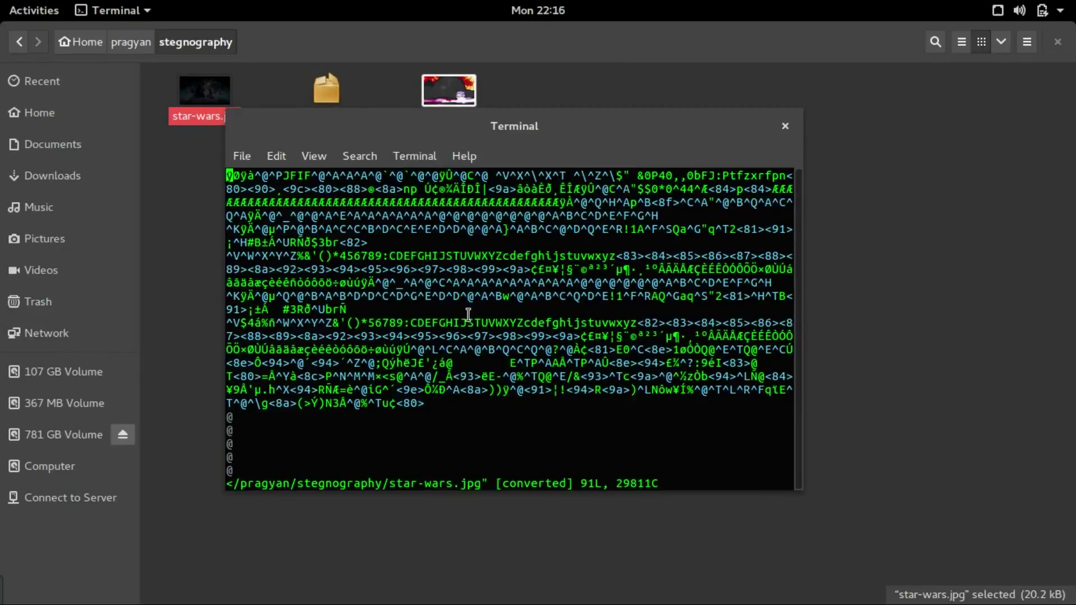
left_click_drag(440, 324, 539, 324)
double_click(538, 324)
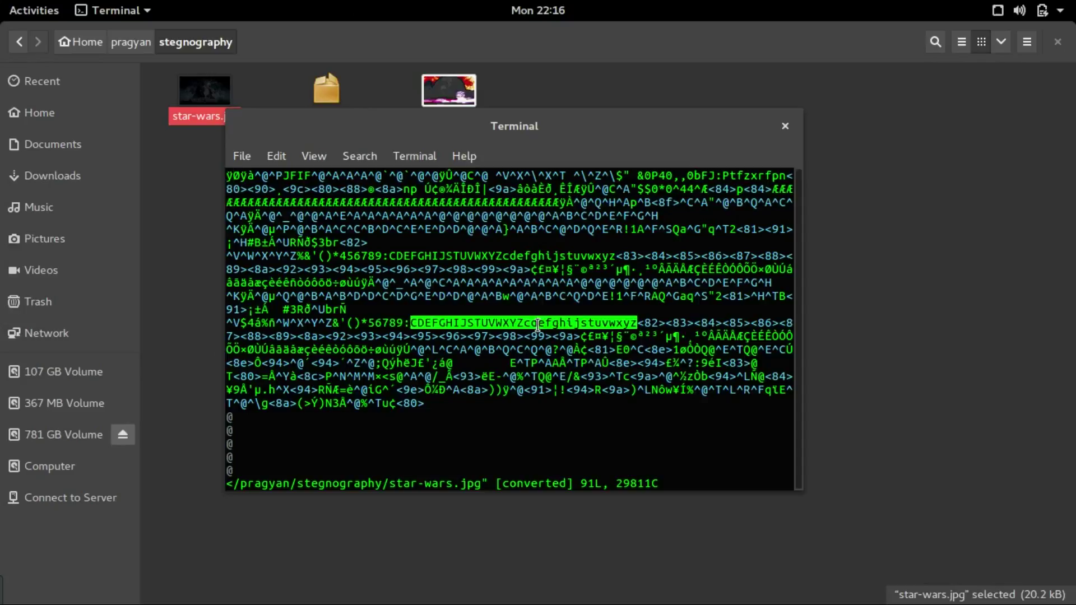
left_click(537, 362)
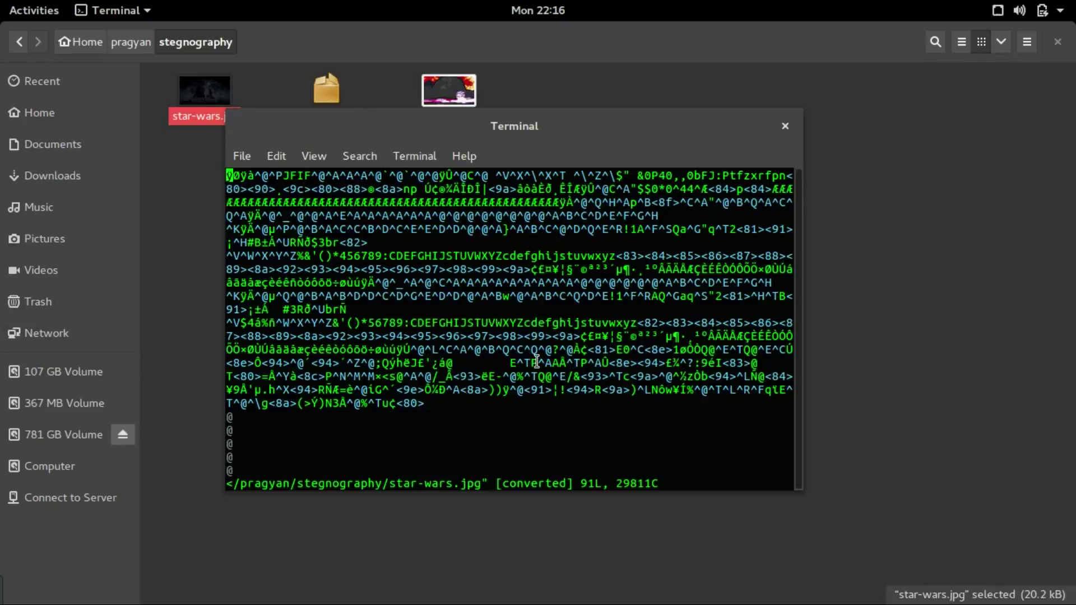
Scroll to the file's end and select the string of 1s and 0s.
scroll(536, 361, "down", 10)
scroll(536, 361, "down", 15)
scroll(537, 362, "down", 3)
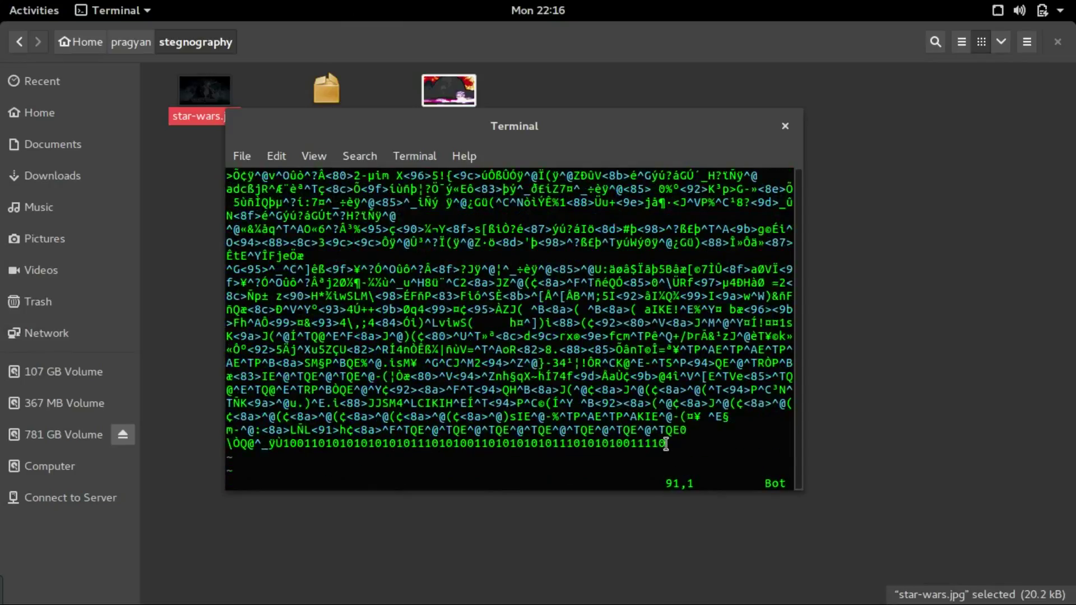
left_click_drag(670, 448, 283, 442)
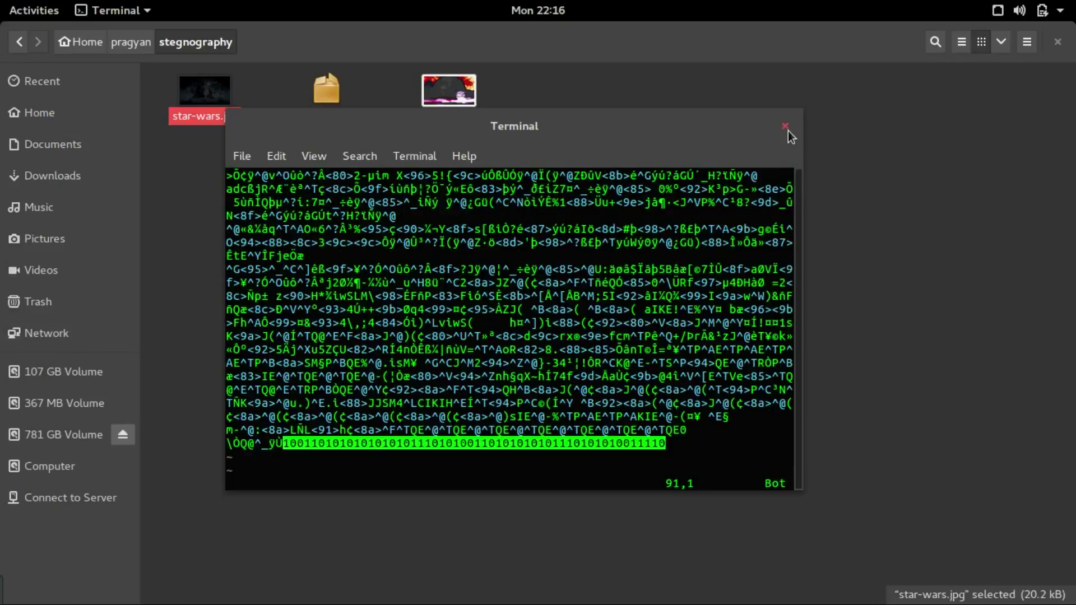
Close Vim and run strings star-wars.jpg in a new terminal in the stegnography folder.
left_click(785, 126)
right_click(483, 293)
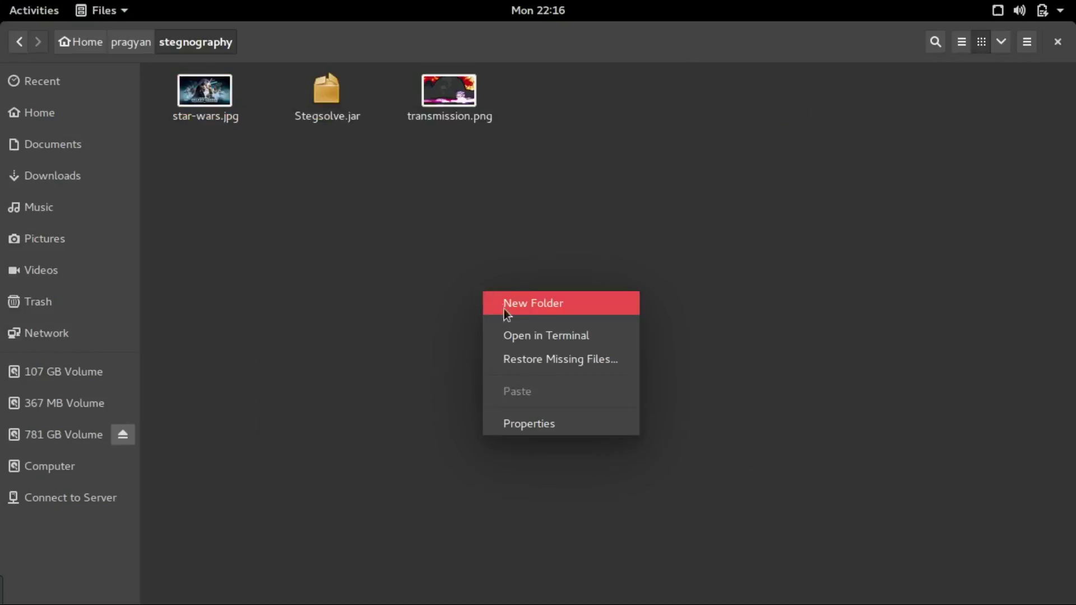
left_click(516, 332)
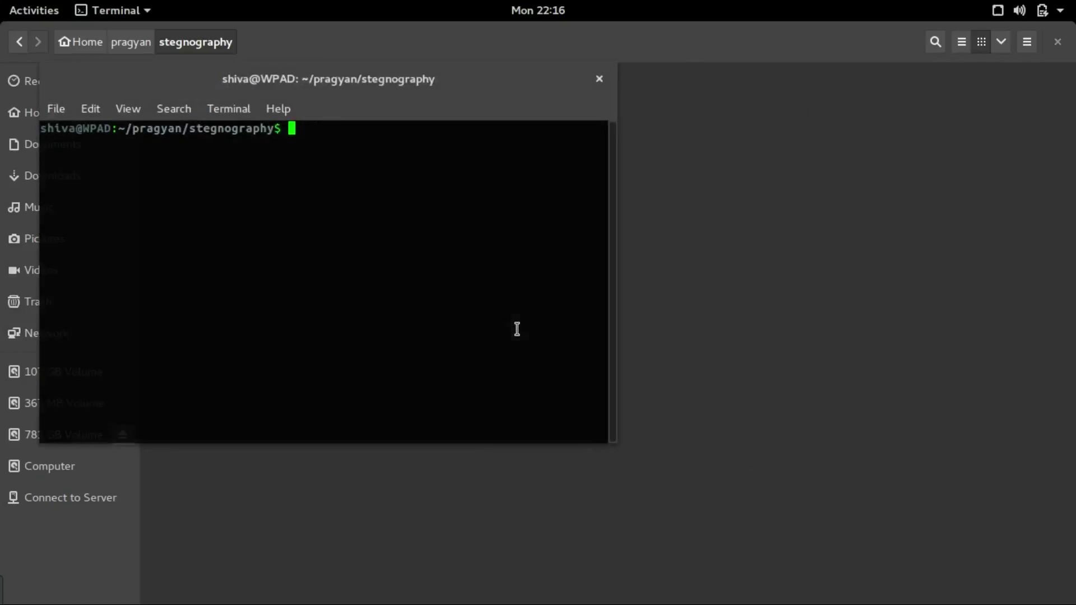
type("strings ")
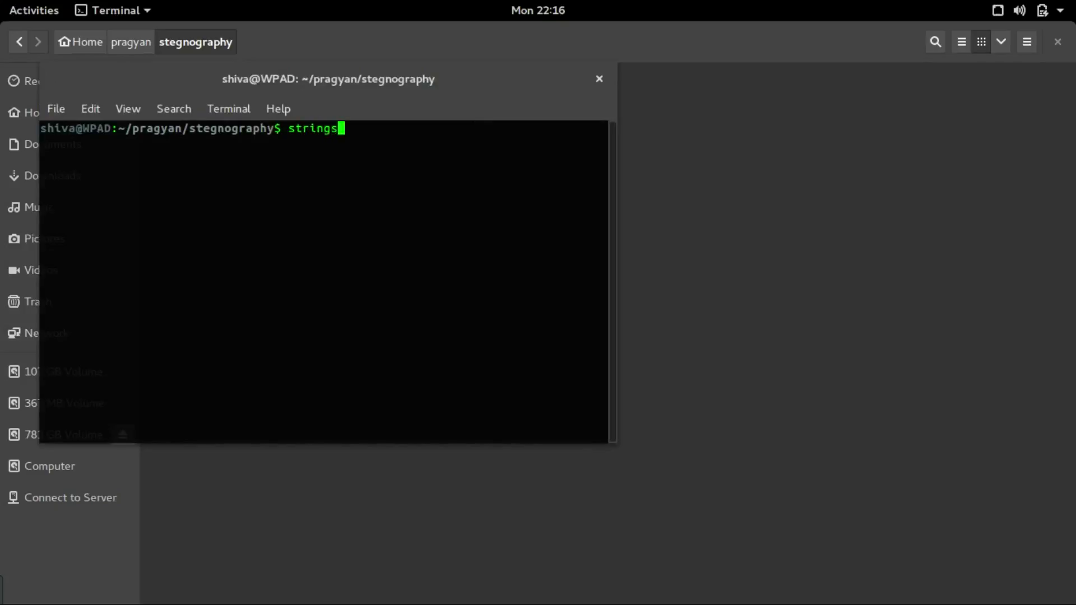
type("star-wars.jpg")
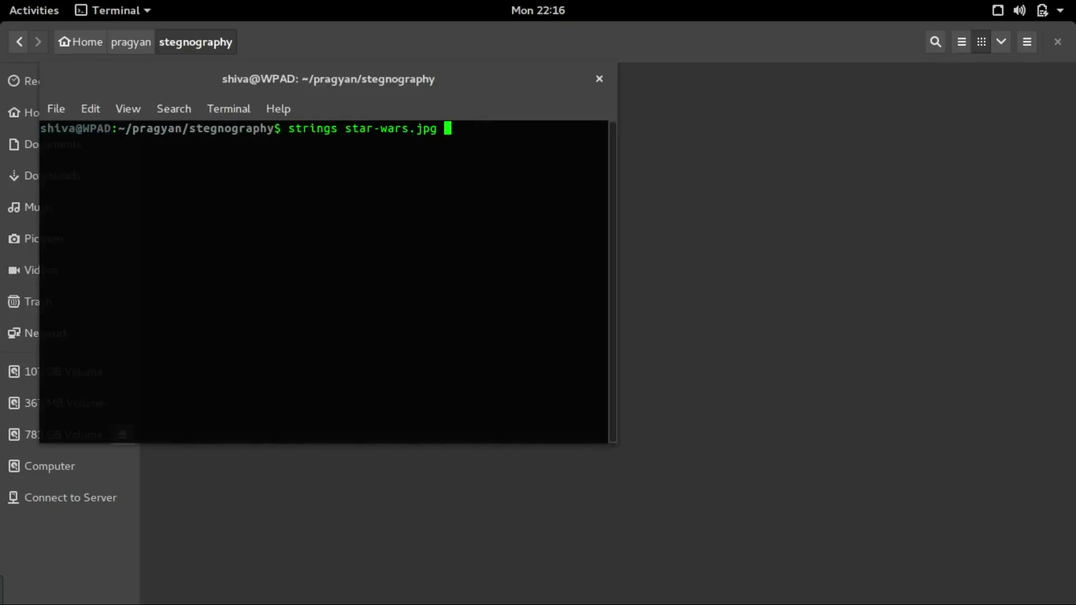
key("Return")
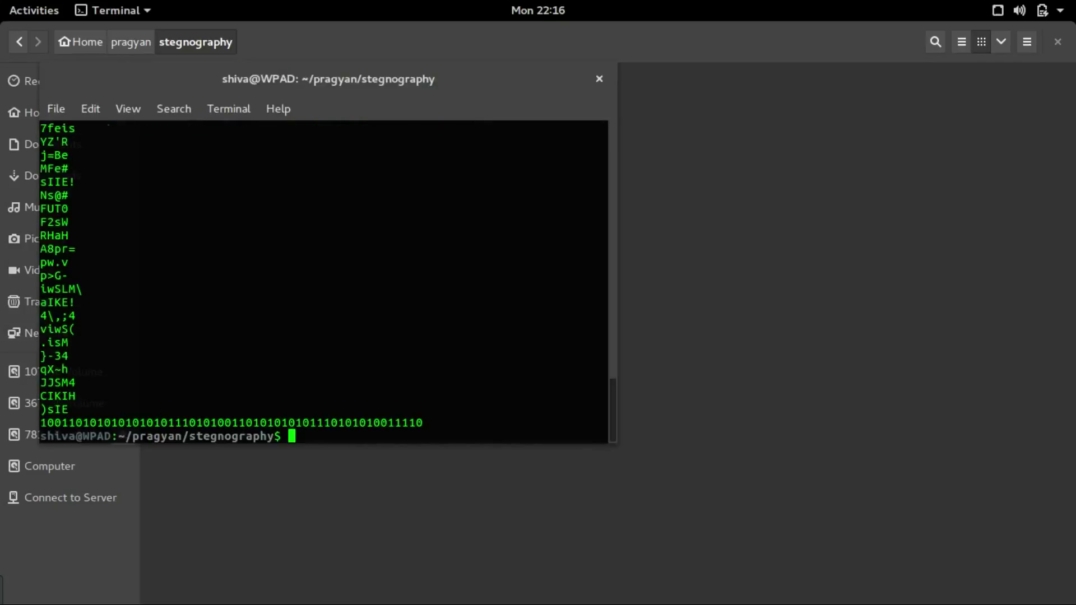
Select the long binary string at the bottom of the output and move to the browser.
double_click(424, 425)
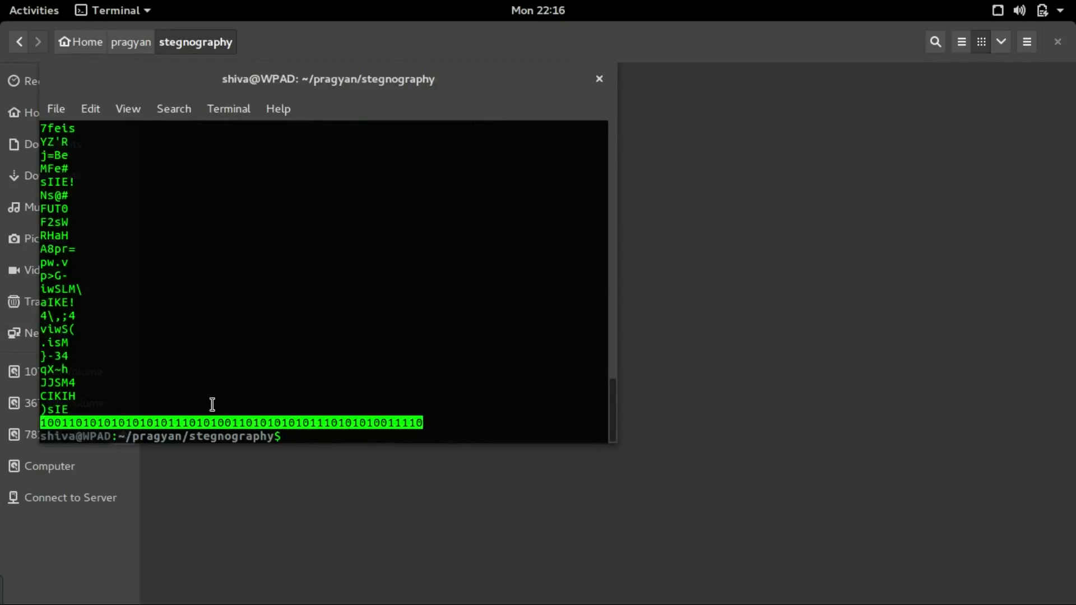
left_click(213, 406)
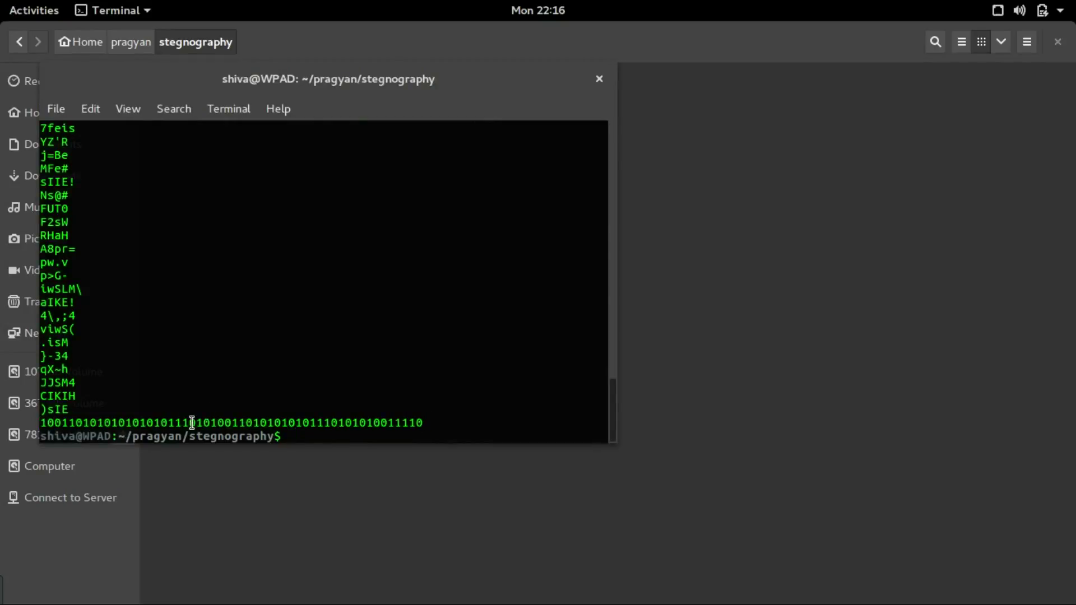
double_click(192, 423)
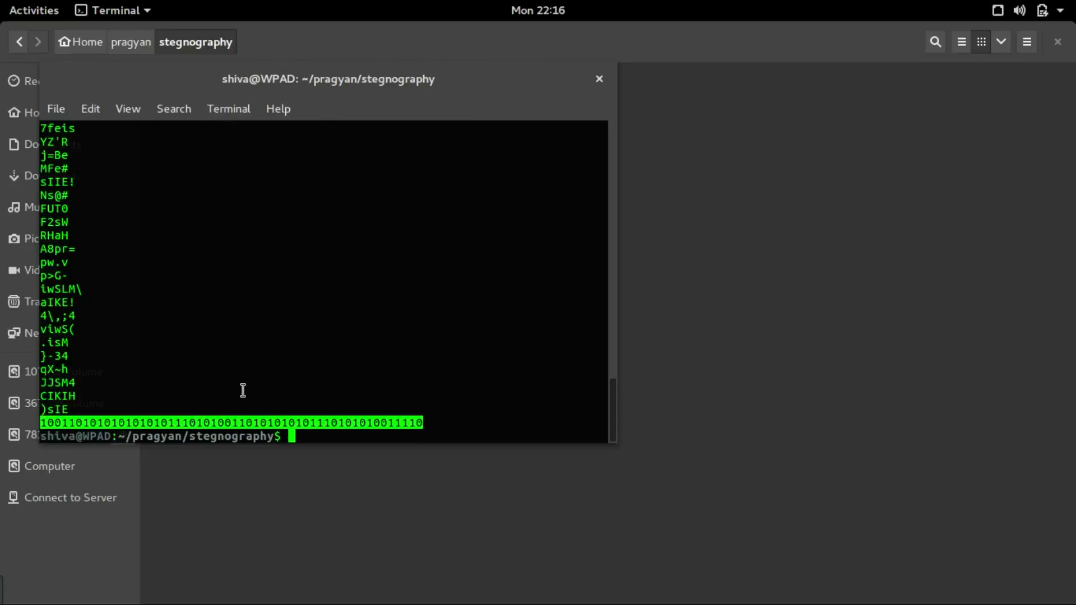
key("super+h")
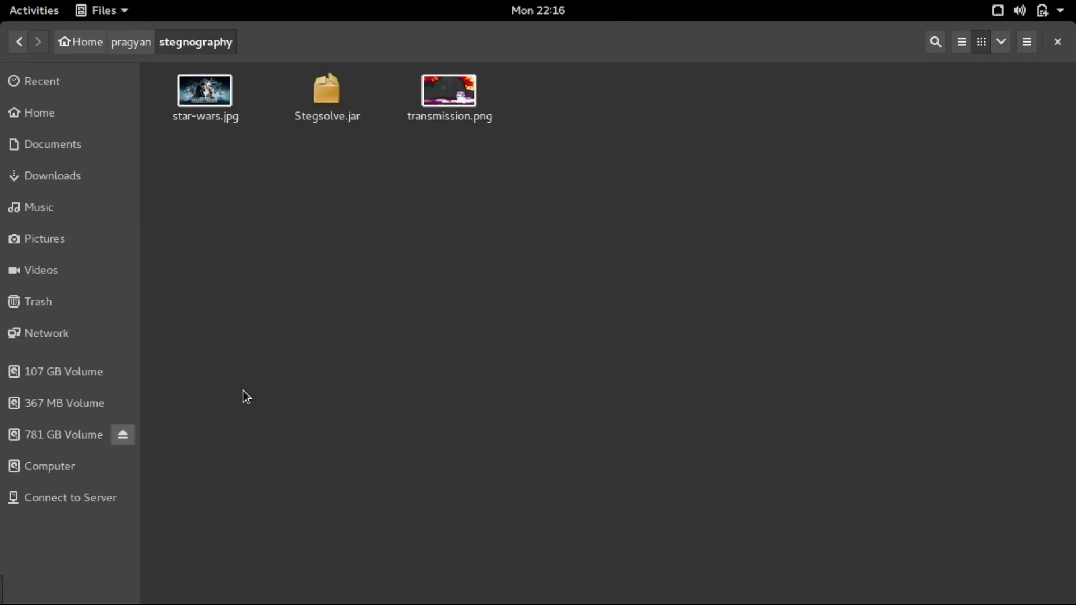
Search Google for 'language for blind' and note Braille in the answer.
key("alt+Tab")
key("alt+Tab")
key("alt+Tab")
key("alt+Tab")
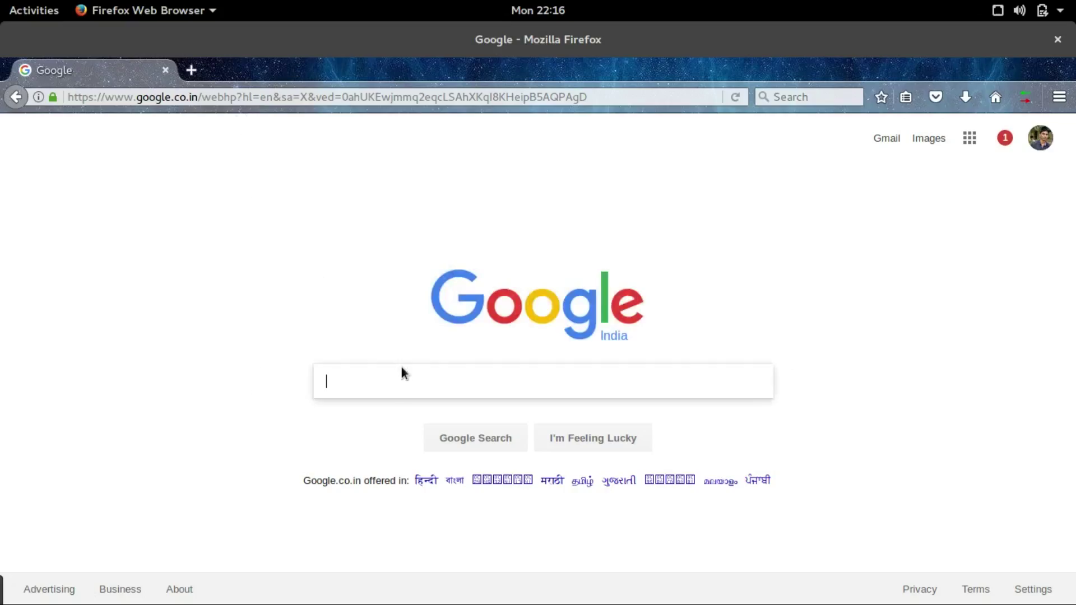
type("lan")
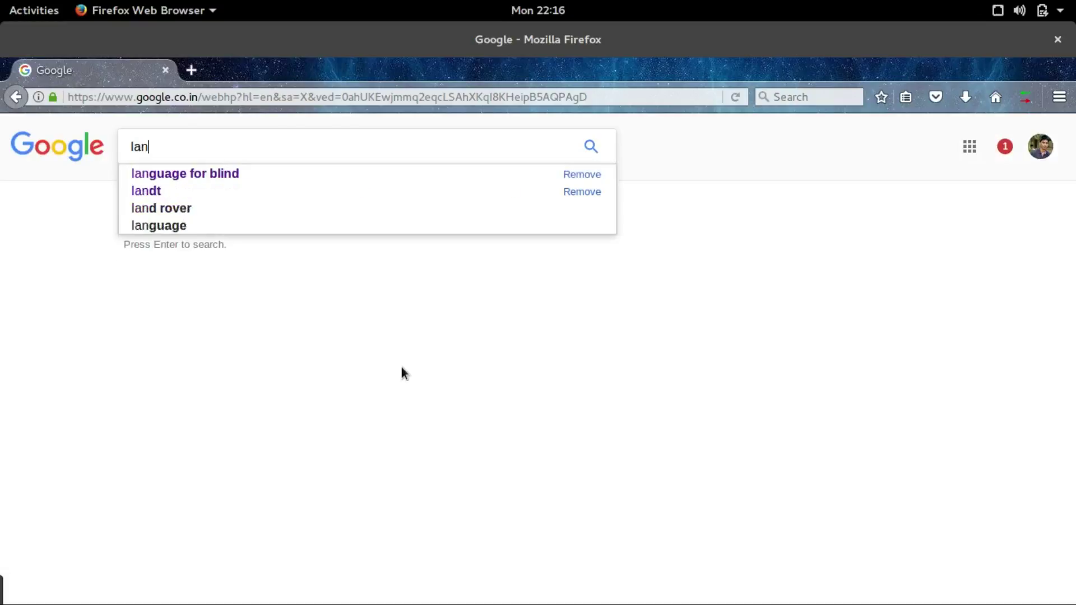
key("Down")
key("Return")
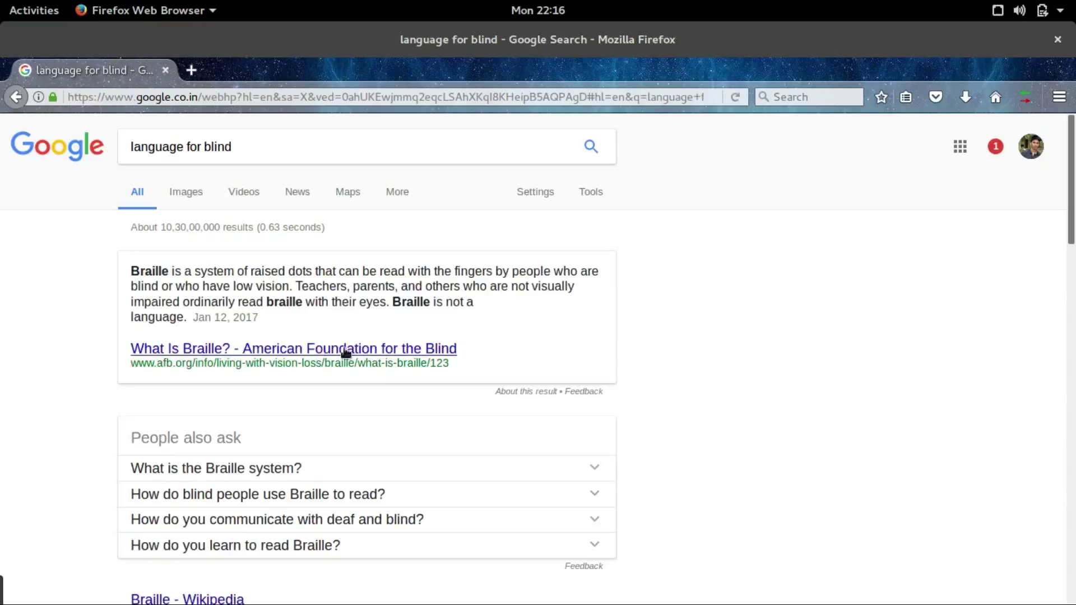
left_click_drag(136, 274, 160, 274)
left_click(162, 275)
Search 'learn braille' and open the wikiHow How to Read Braille article.
left_click(291, 148)
key("ctrl+a")
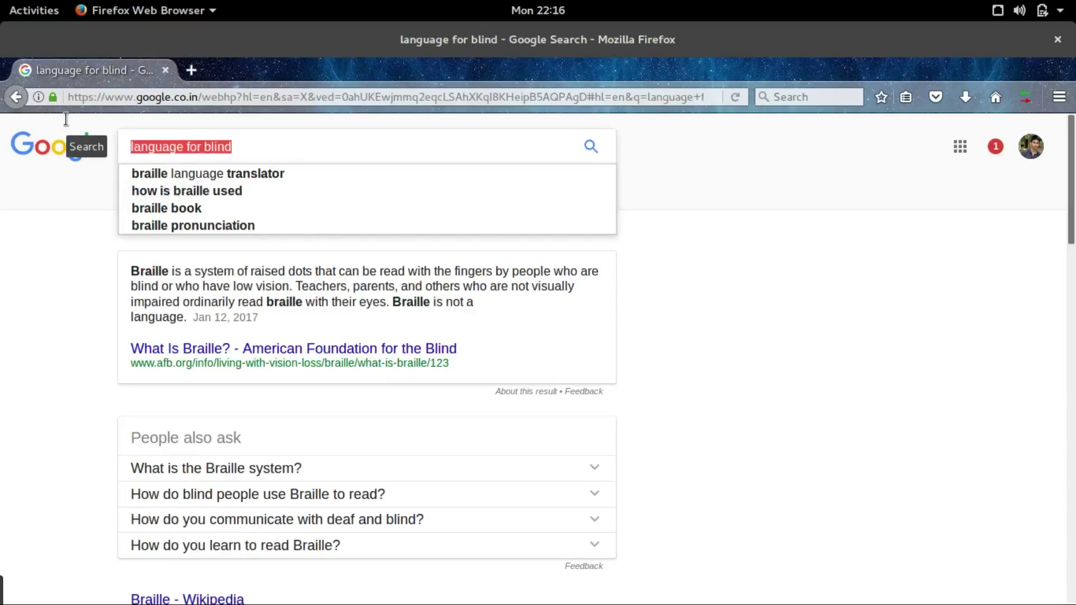
type("lea")
key("Down")
key("Return")
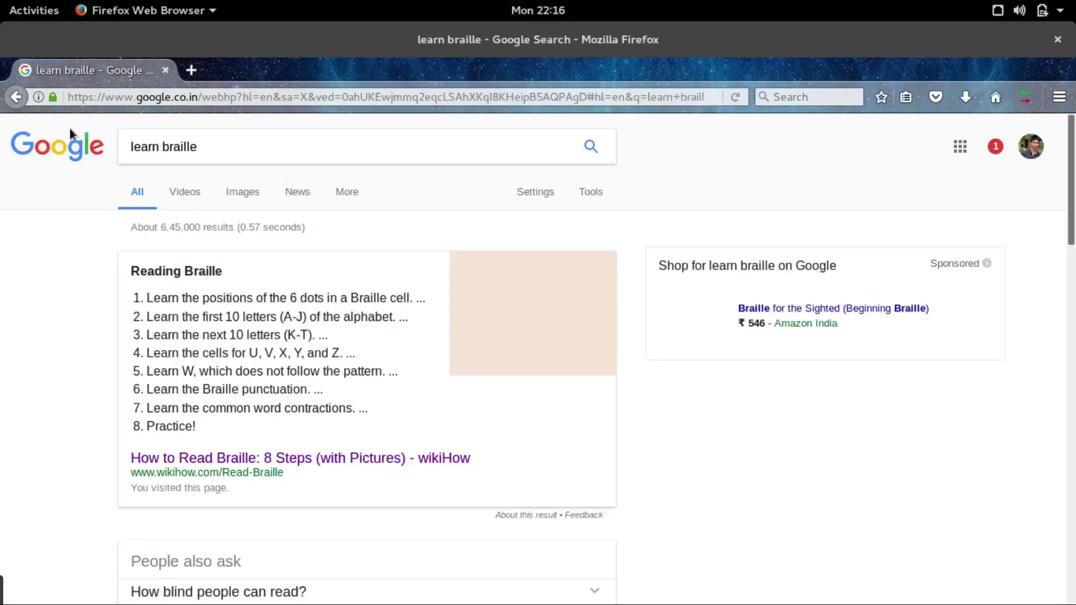
left_click(237, 465)
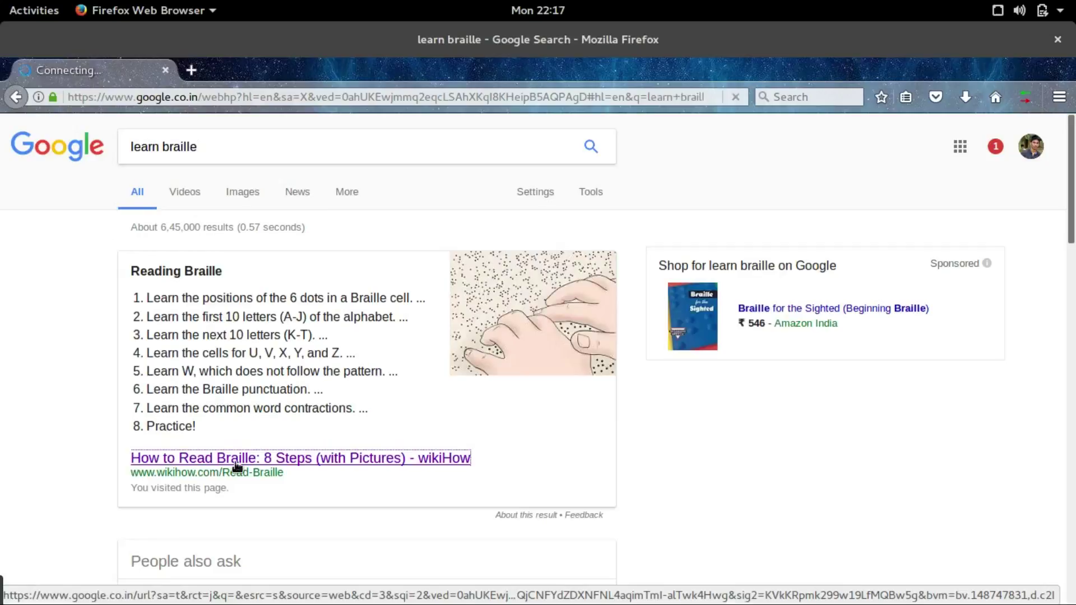
Scroll the wikiHow article down to the printable Braille alphabet and six-dot cell diagram.
scroll(236, 458, "down", 5)
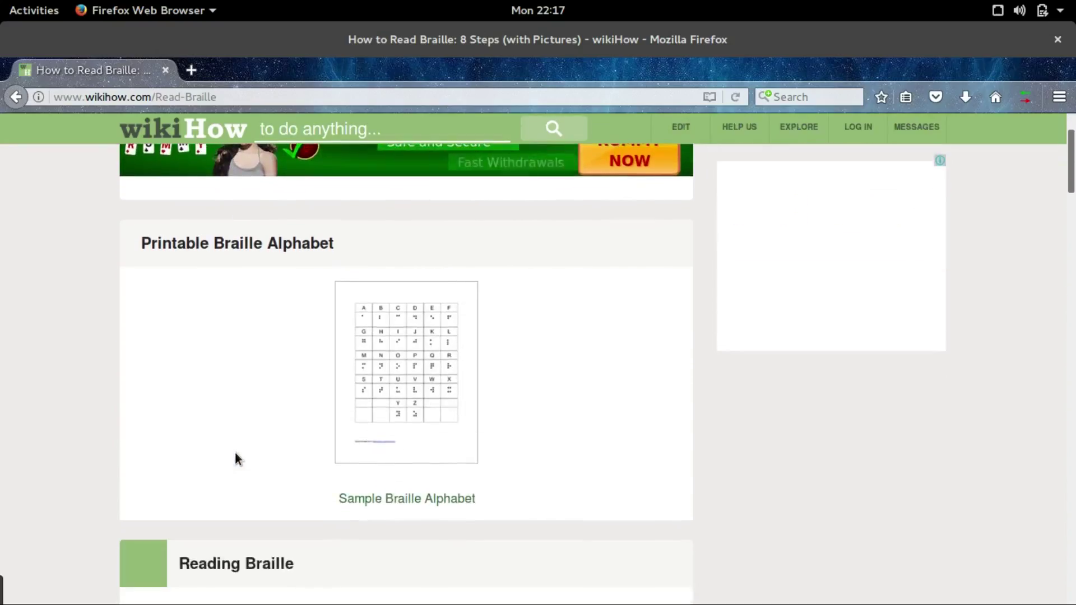
scroll(234, 452, "down", 1)
scroll(235, 452, "down", 4)
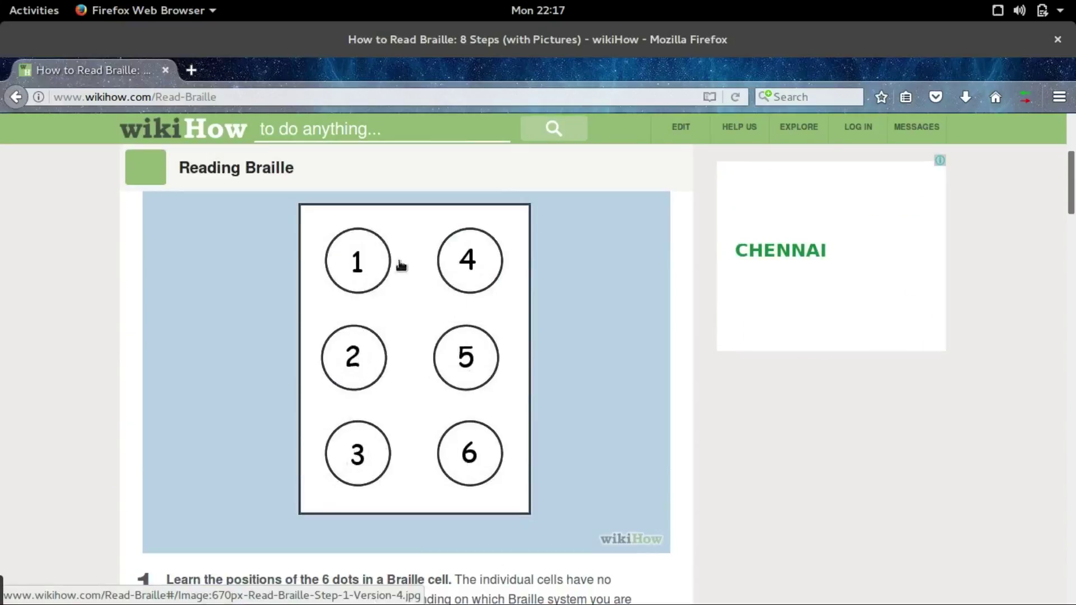
Back in the terminal, select the binary string and start the Python interpreter.
key("alt+Tab")
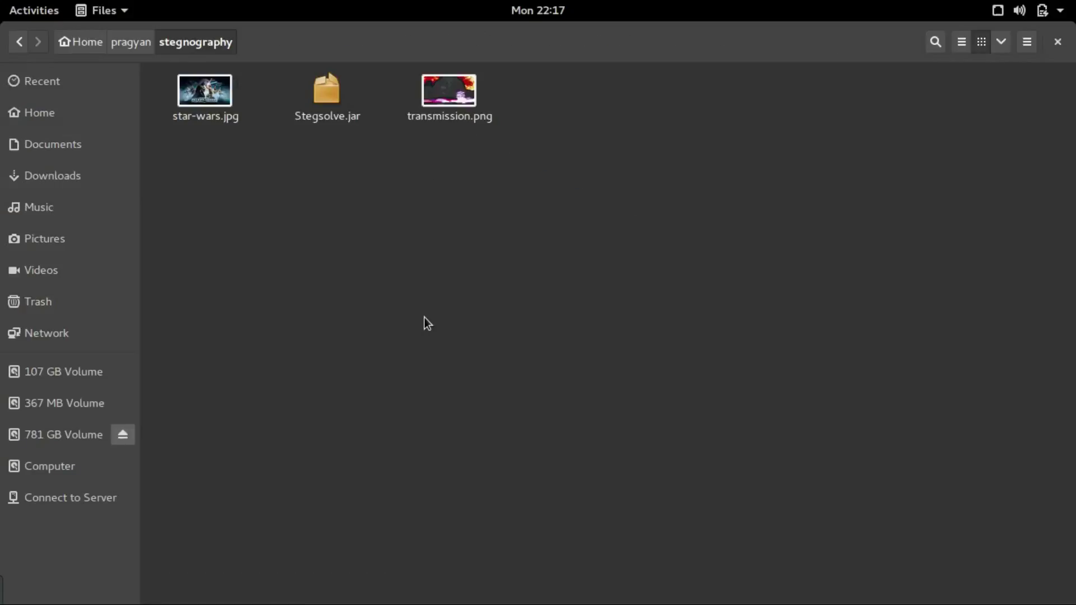
key("alt+Tab")
key("alt+Tab")
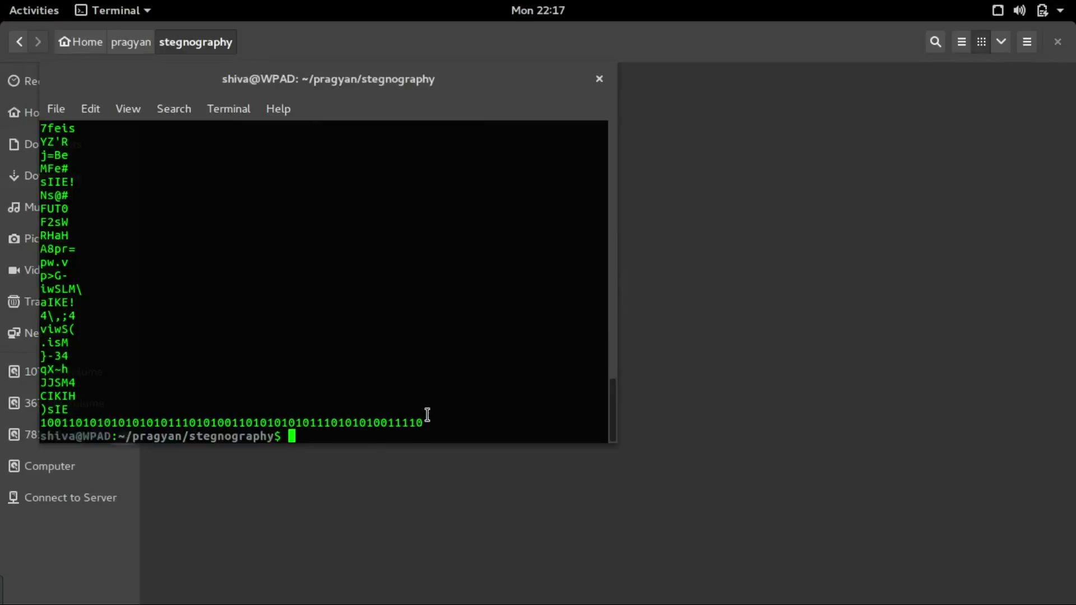
left_click_drag(423, 423, 40, 423)
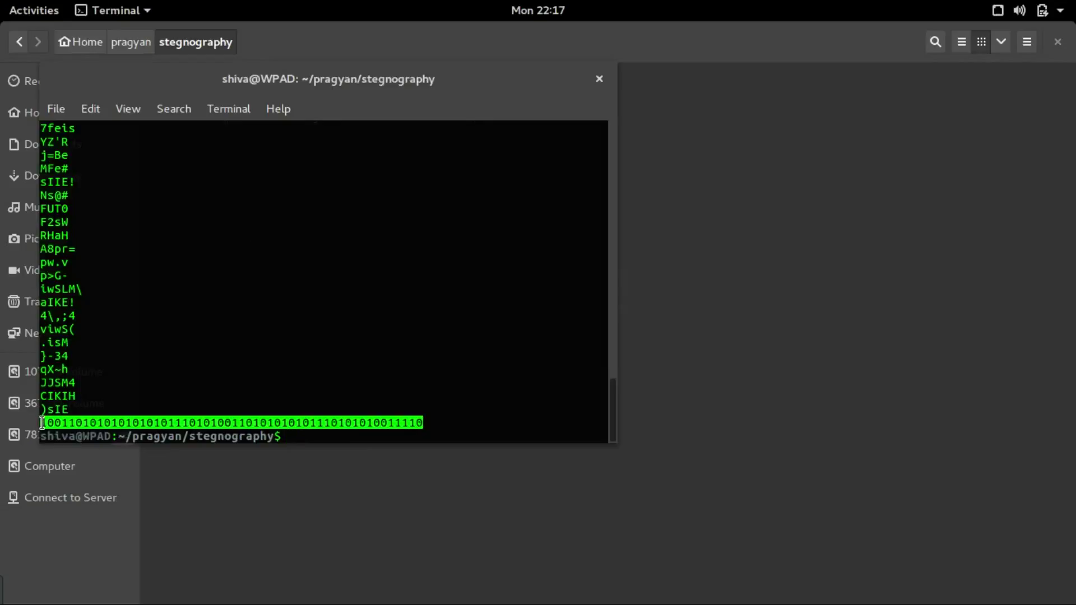
type("python")
key("Return")
Store the pasted binary string in s and check its length with len(s).
type("s = \"\"")
key("Left")
key("ctrl+shift+v")
key("Return")
type("len(s")
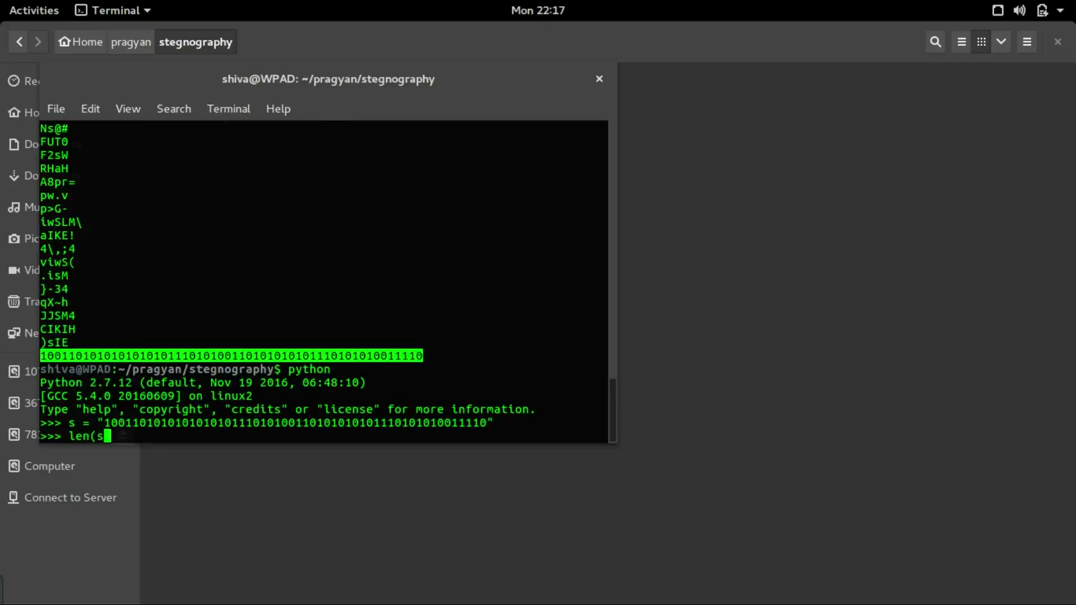
type(")")
key("Return")
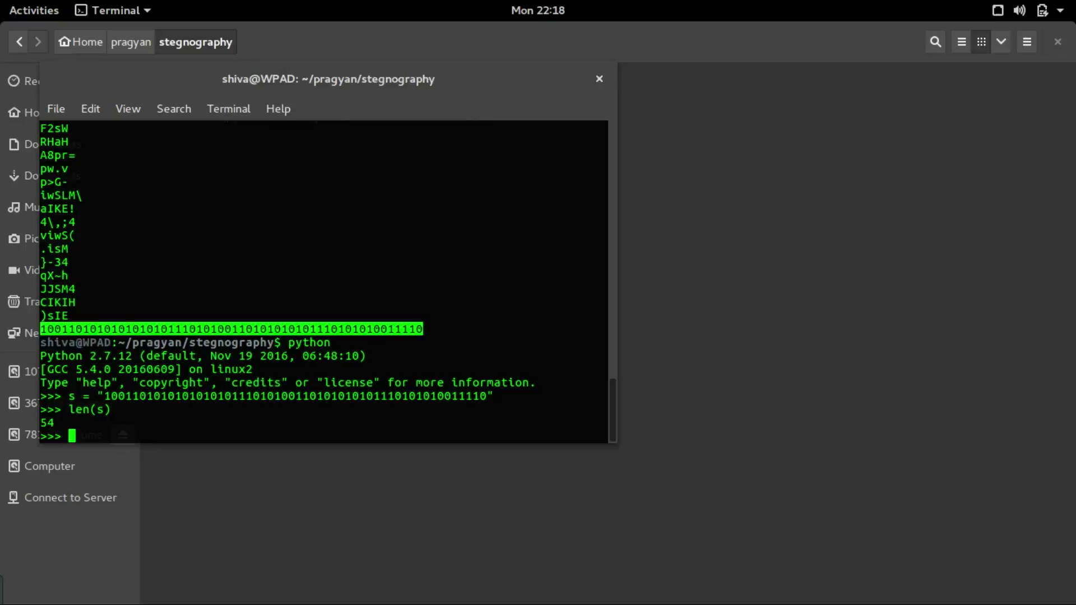
Loop nine times printing s[:6] and trimming s = s[6:] to list six-digit groups.
type("for i in")
type("range(")
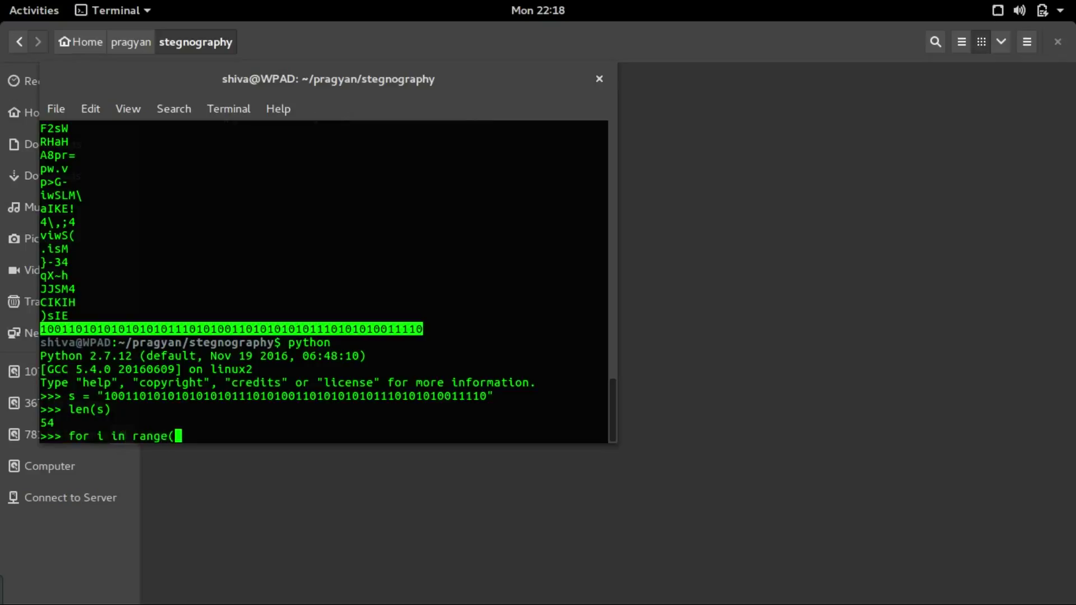
type("0,9):")
key("Return")
key("Tab")
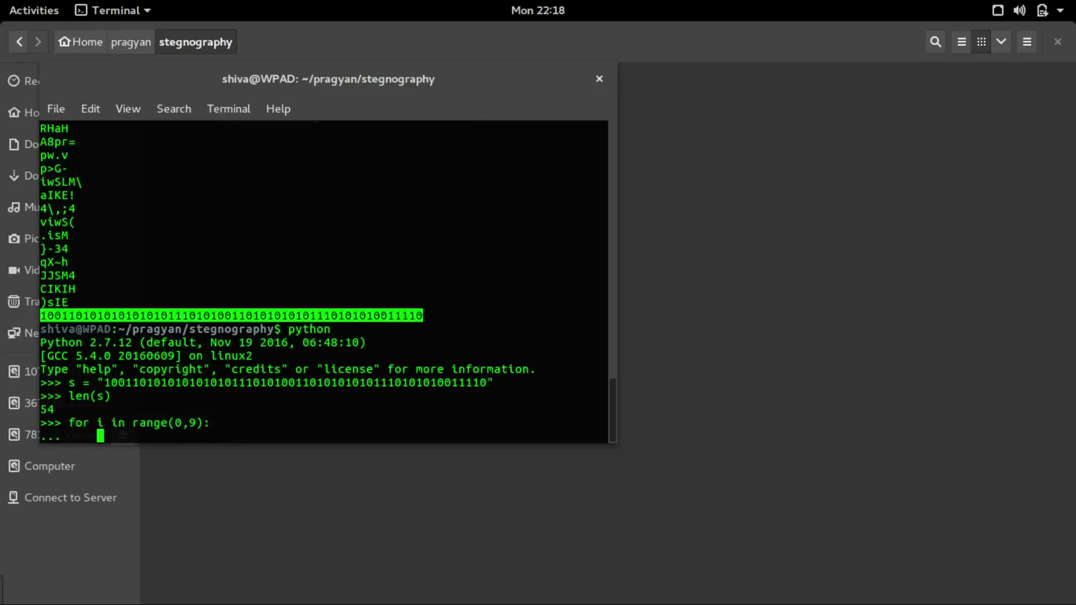
type("print s[:6")
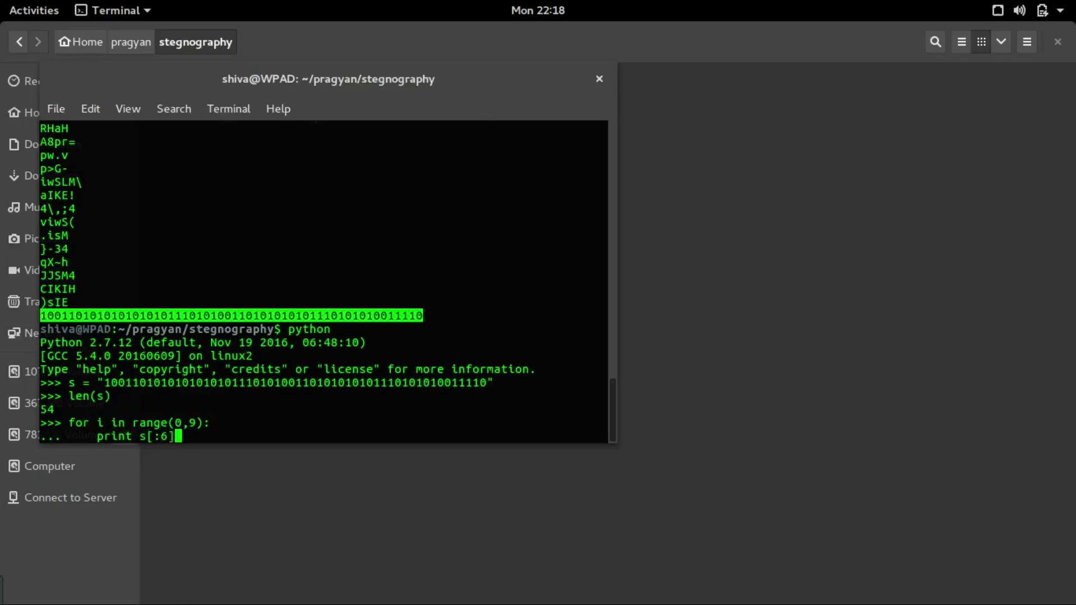
type("]")
key("Return")
type("s = s[")
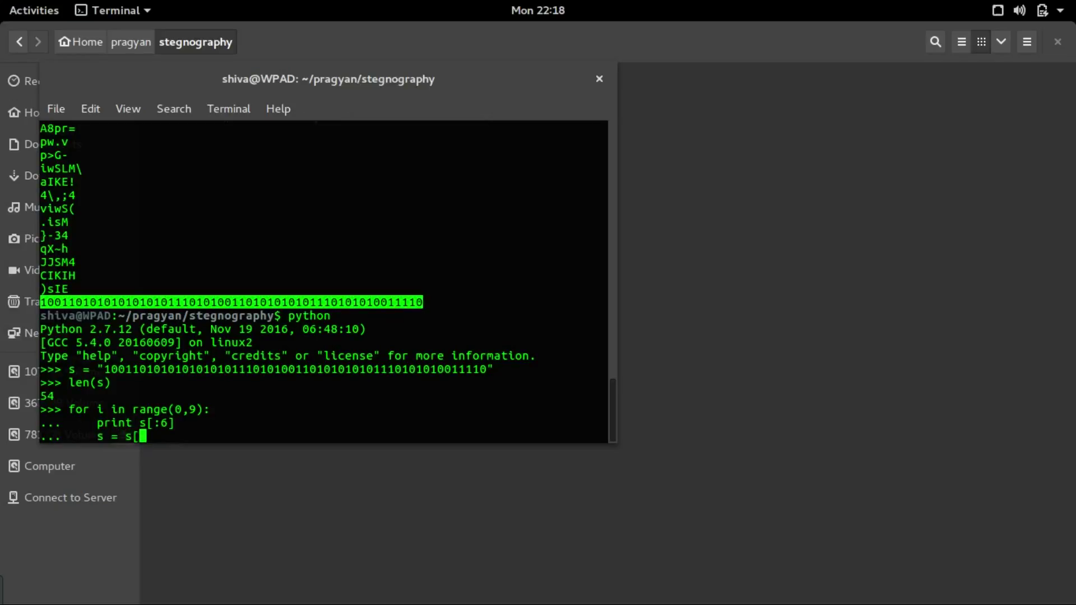
type("6:]")
key("Return")
key("Return")
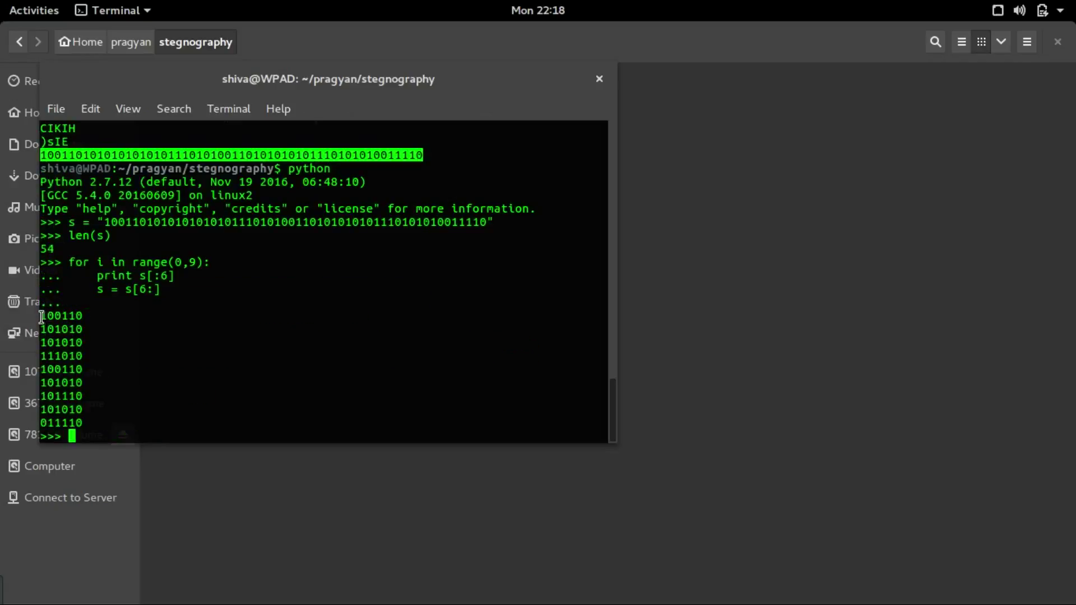
Copy the nine printed six-digit groups into a new gedit document.
left_click_drag(42, 318, 96, 416)
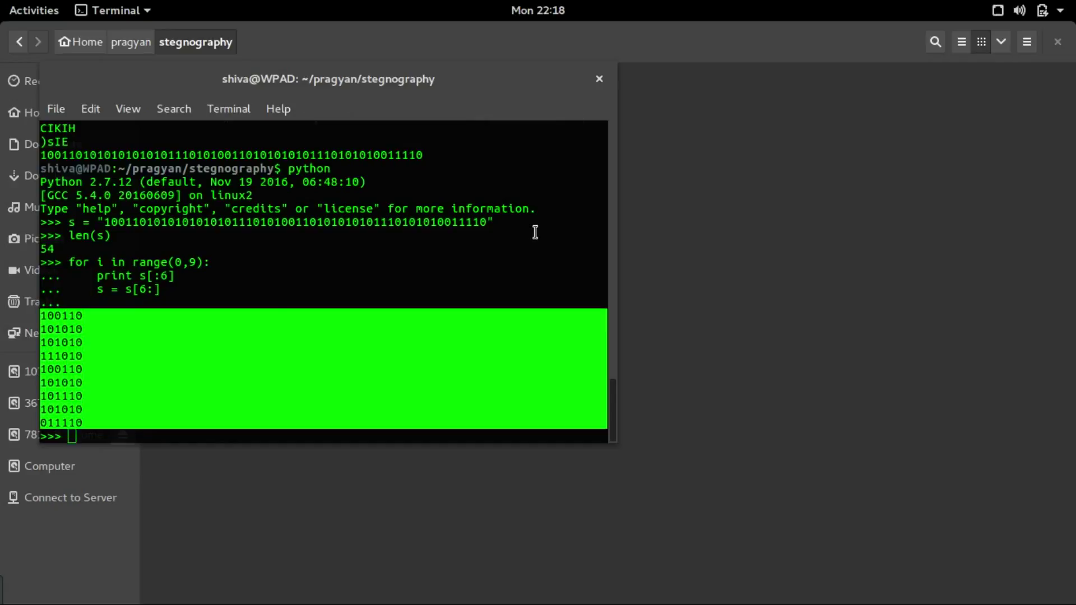
key("super")
type("ge")
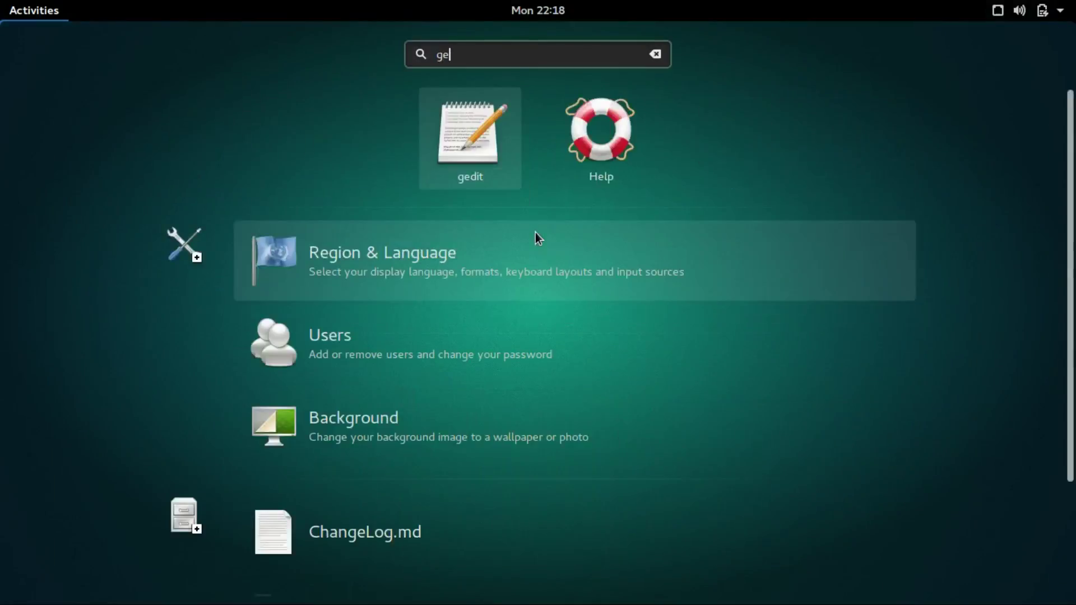
key("Return")
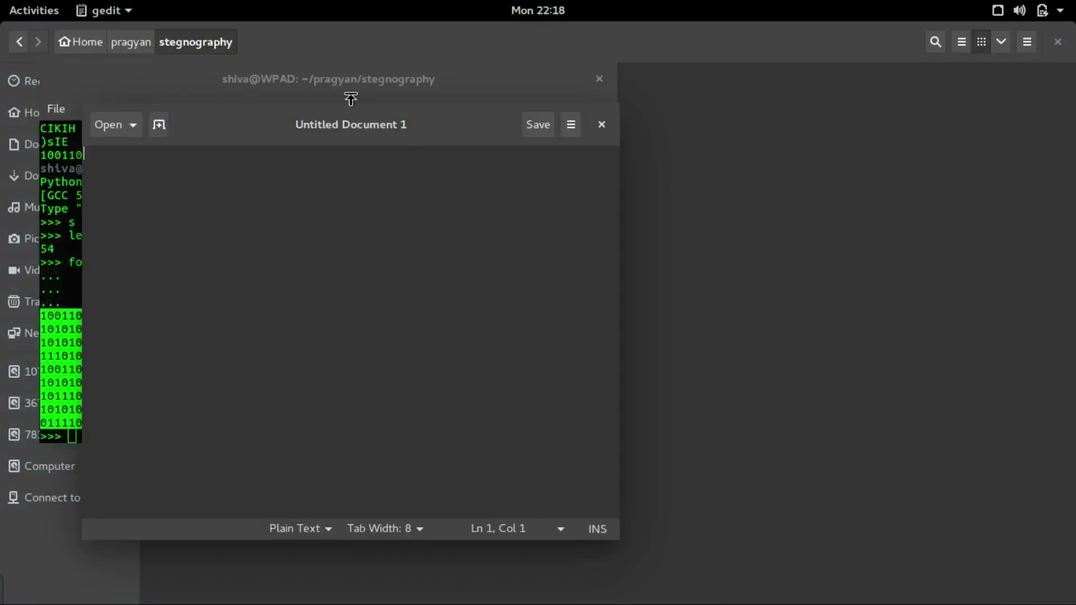
left_click_drag(353, 132, 733, 137)
key("ctrl+v")
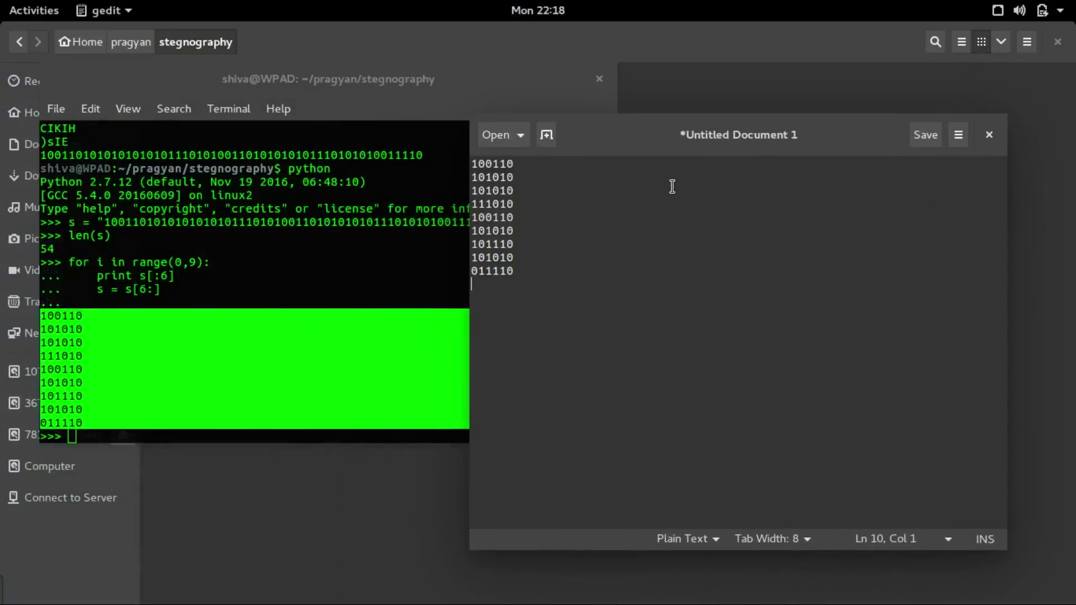
Close the terminal, confirming the prompt, and reposition the editor window.
left_click(599, 78)
left_click(456, 297)
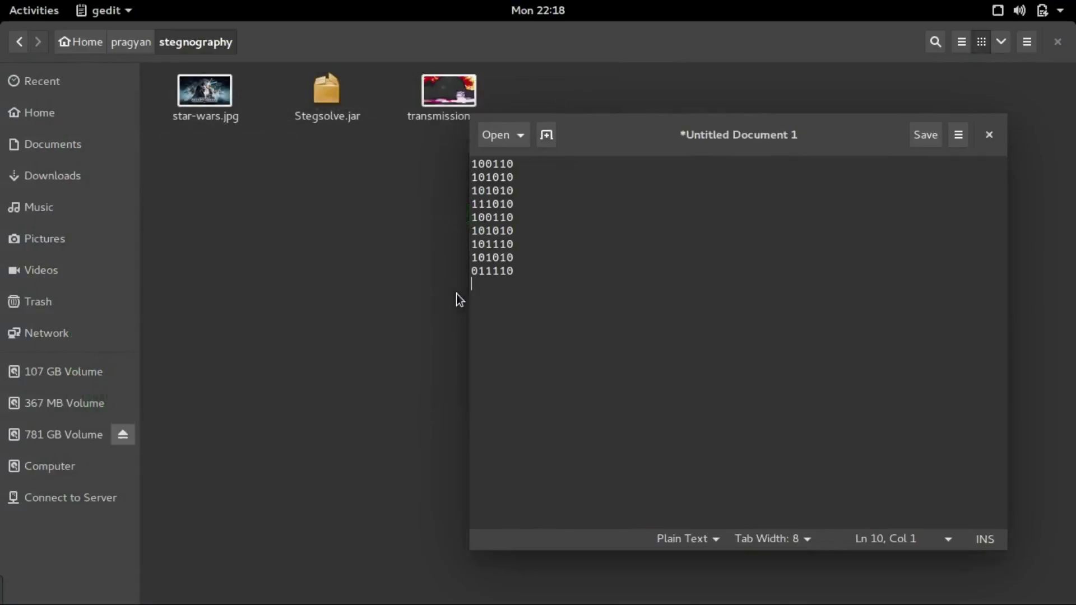
left_click_drag(627, 144, 678, 119)
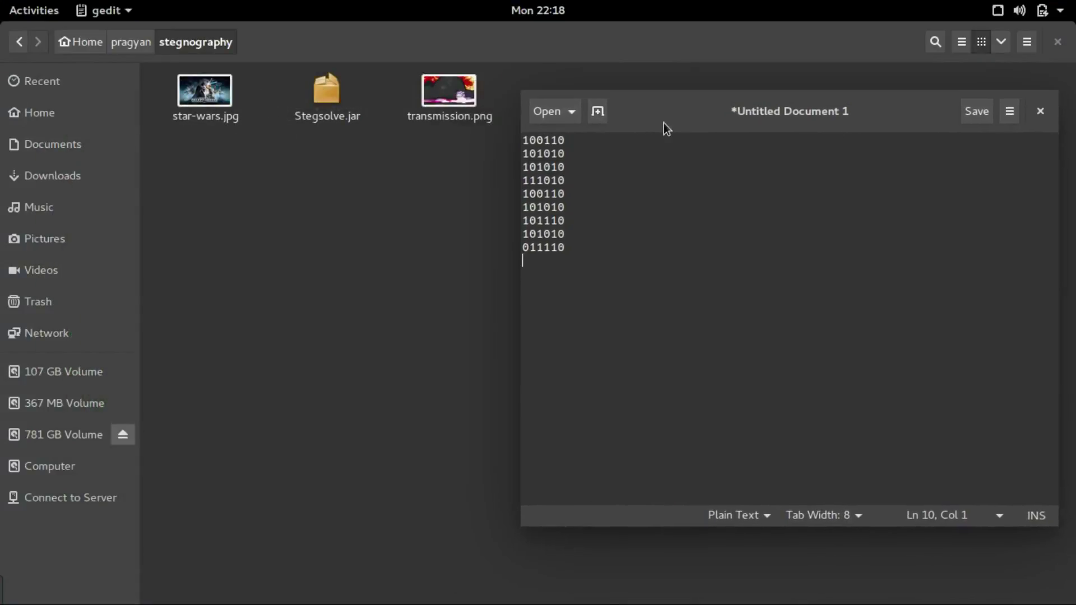
Search 'braille decoder' in a new tab and open the dCode Braille translator.
key("alt+Tab")
key("alt+Tab")
key("alt+Tab")
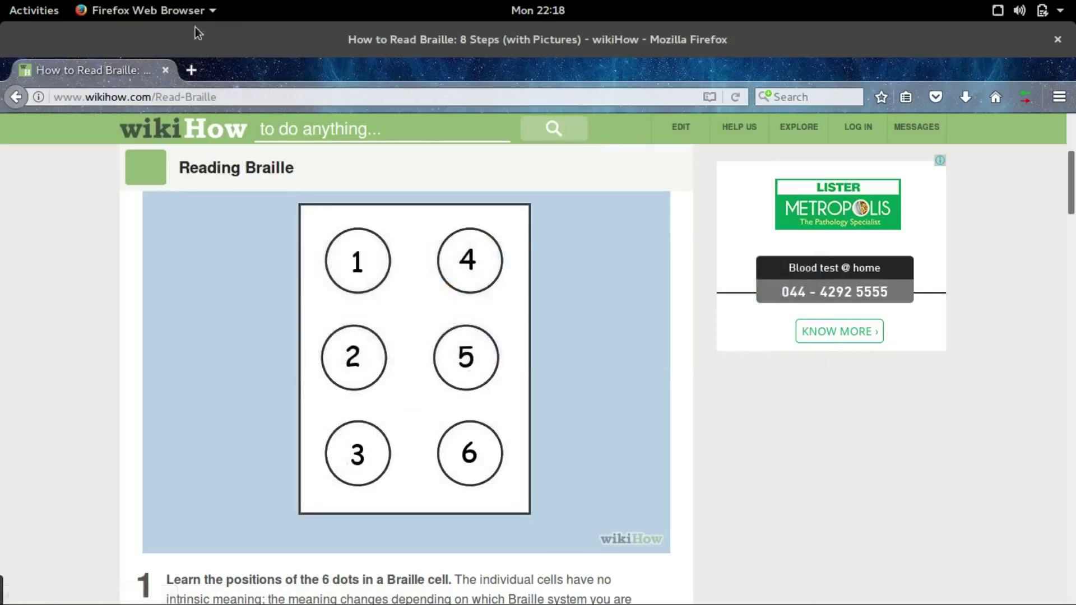
left_click(192, 74)
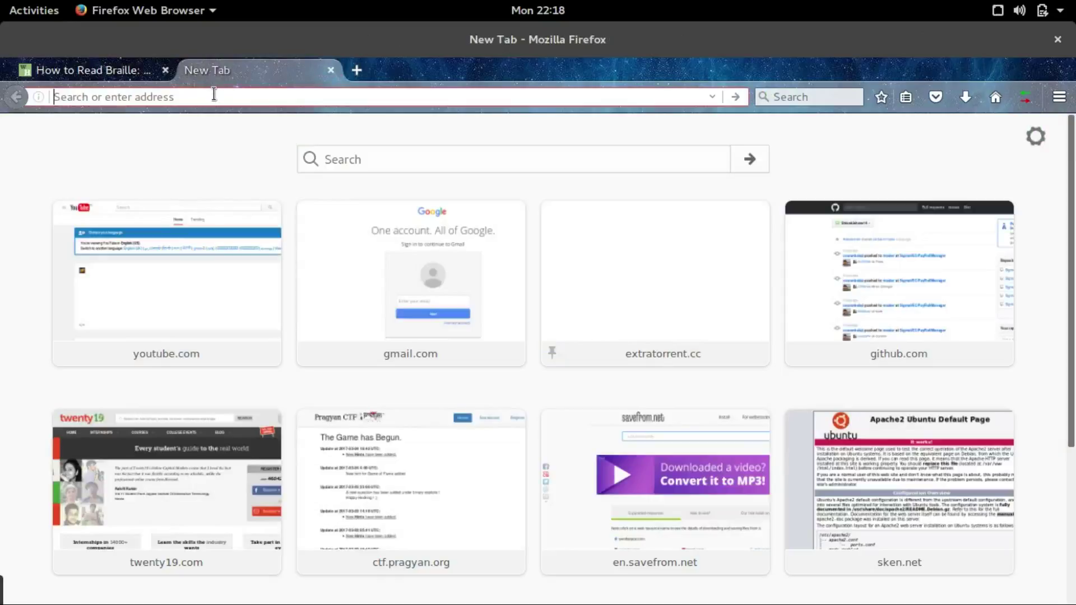
type("bra")
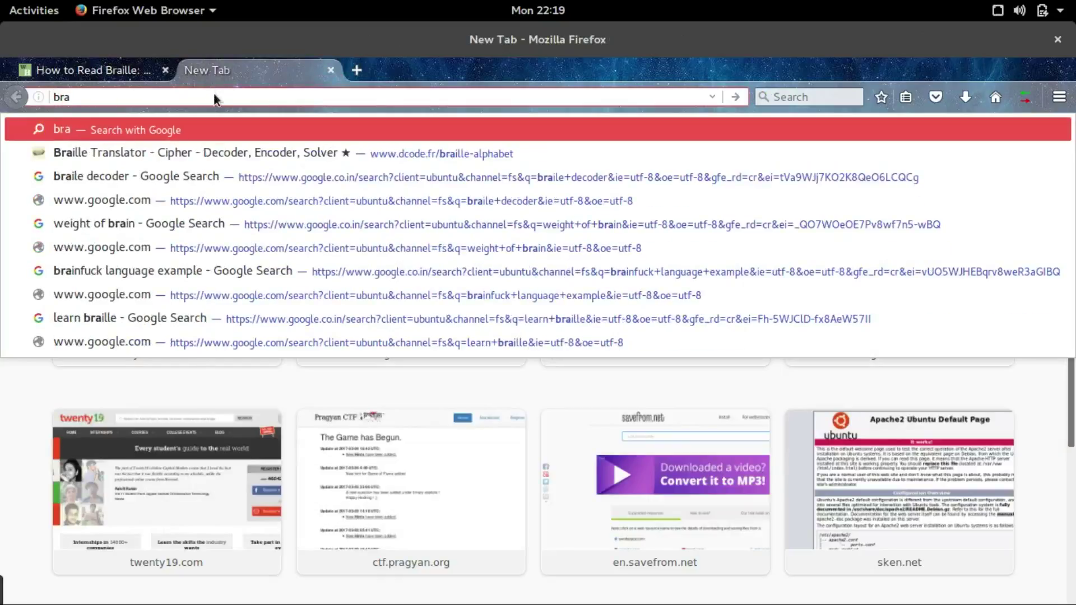
type("il")
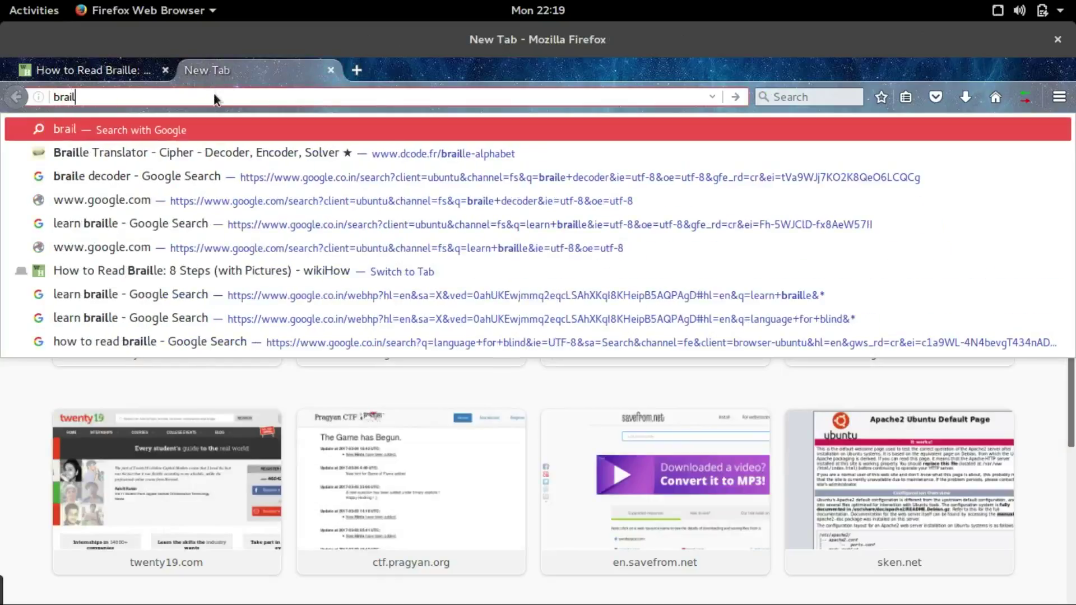
type("le decoder&ie=utf-8&oe=utf-8&gfe_rd=cr&ei=ApO9V")
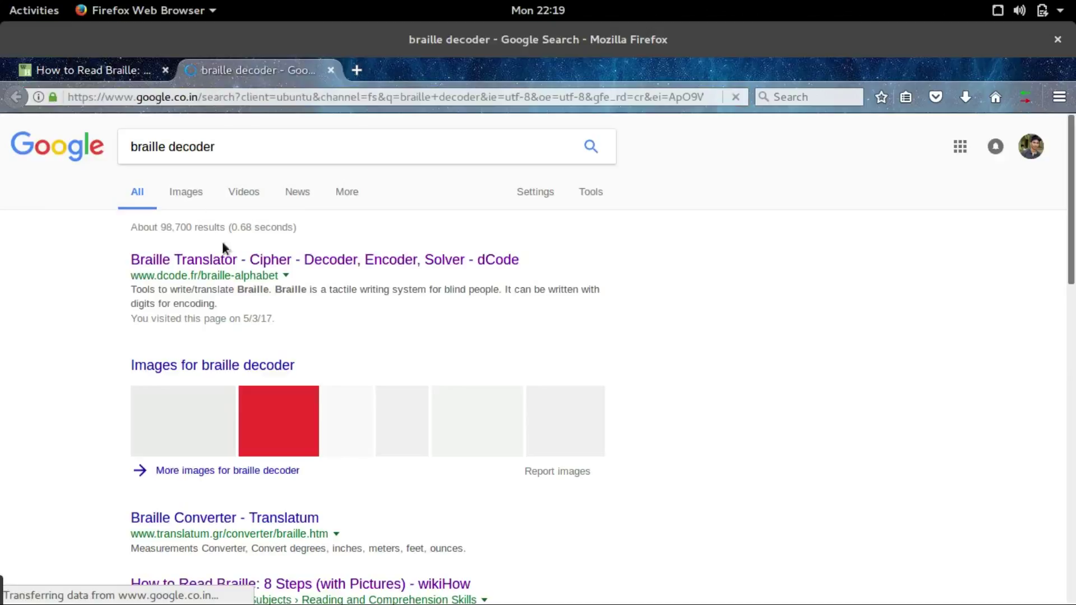
left_click(232, 260)
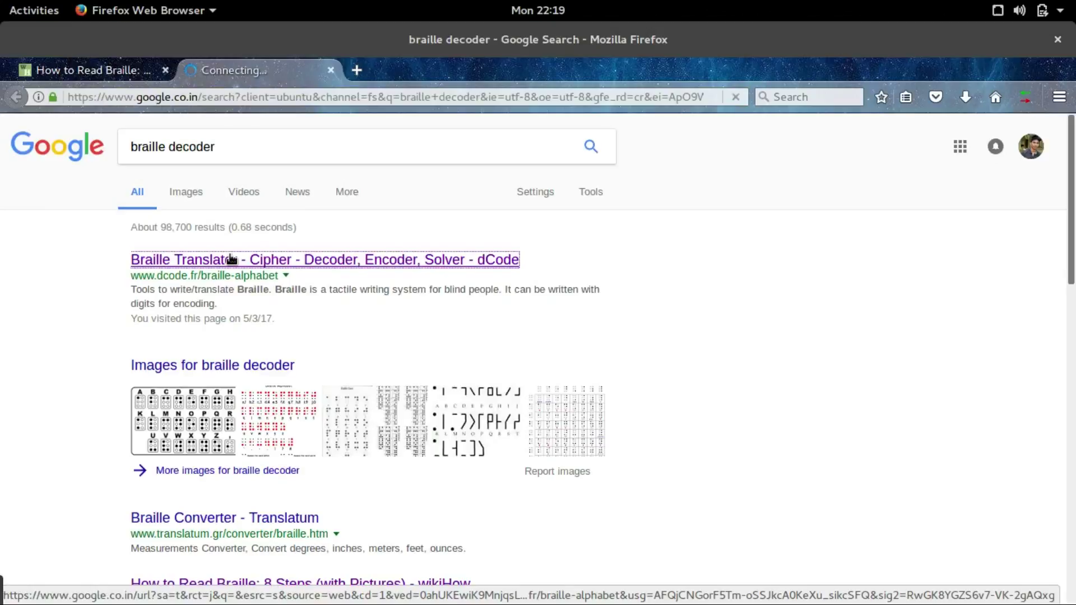
Dock Firefox on the left half, scroll to the Braille decoder, and return to gedit.
scroll(316, 339, "down", 1)
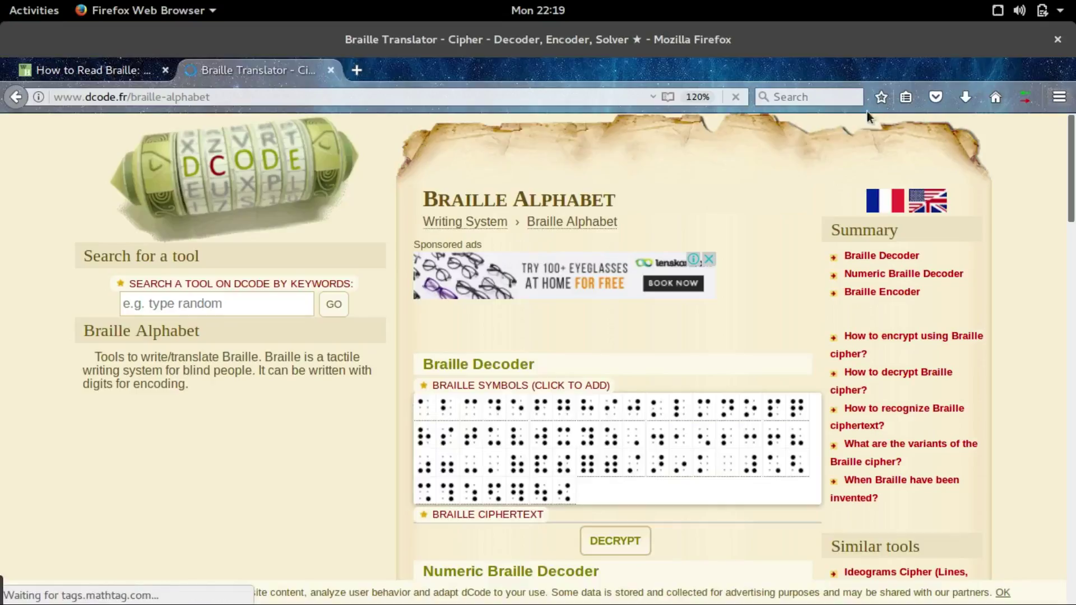
left_click_drag(641, 28, 1, 23)
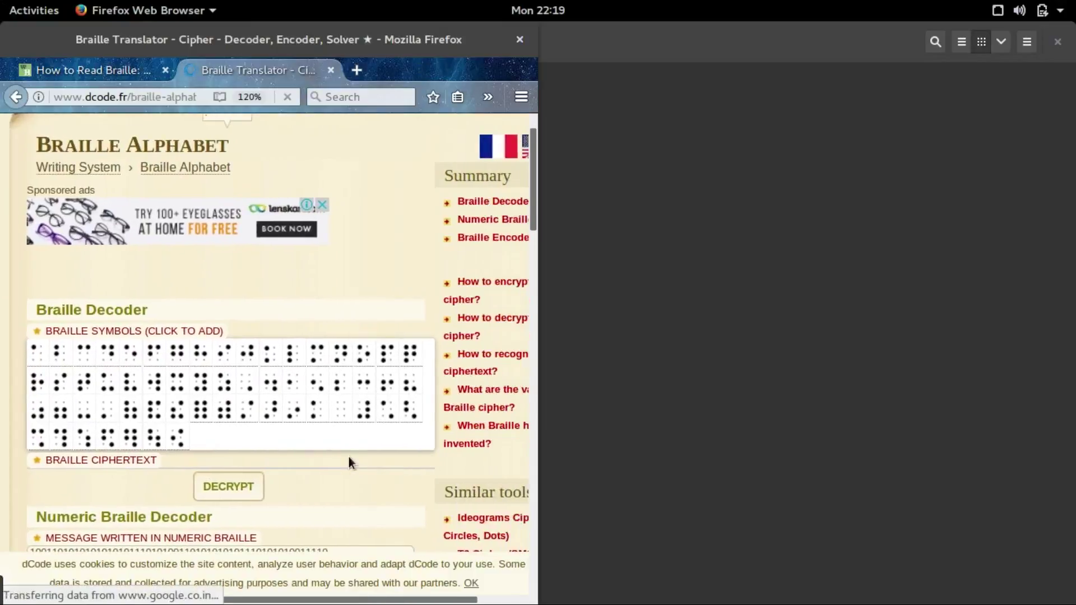
scroll(349, 456, "down", 1)
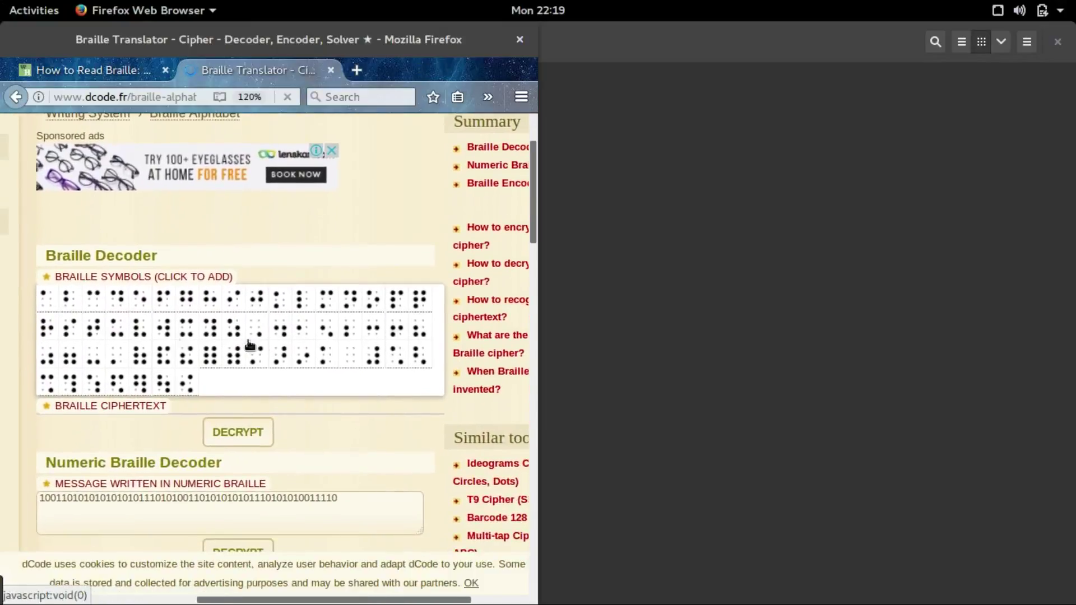
key("alt+Tab")
key("alt+Tab")
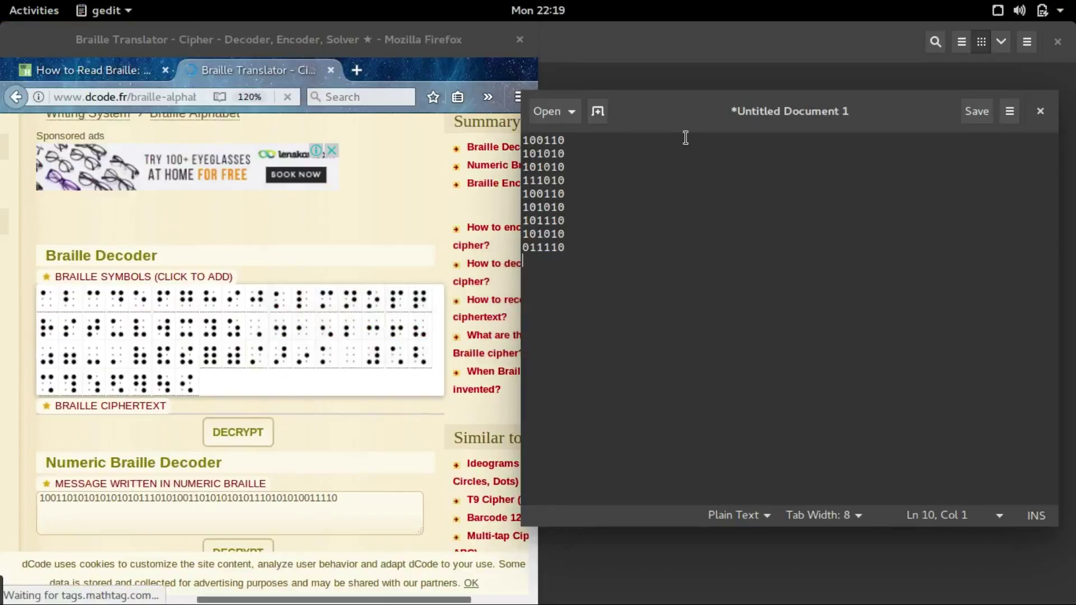
Tile gedit on the right and paste a copy of 100110 below the codes.
double_click(690, 116)
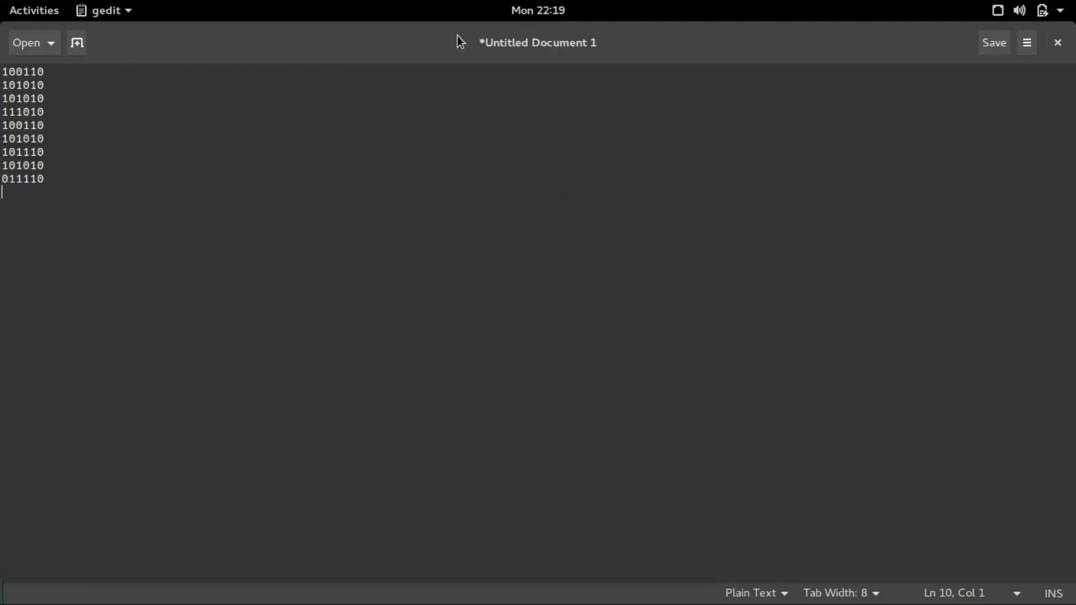
key("super+Right")
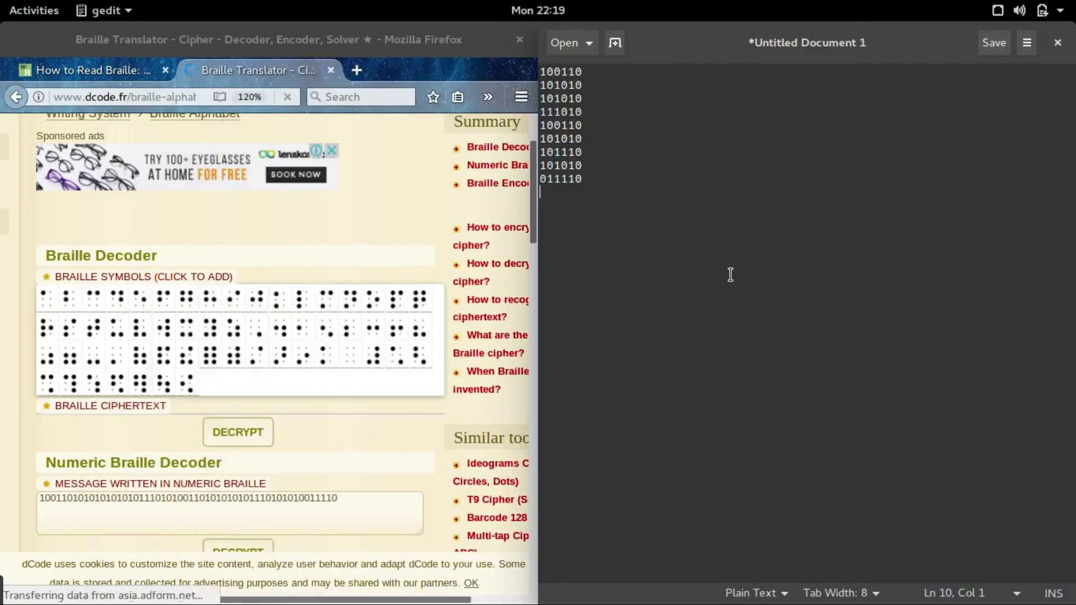
key("Return")
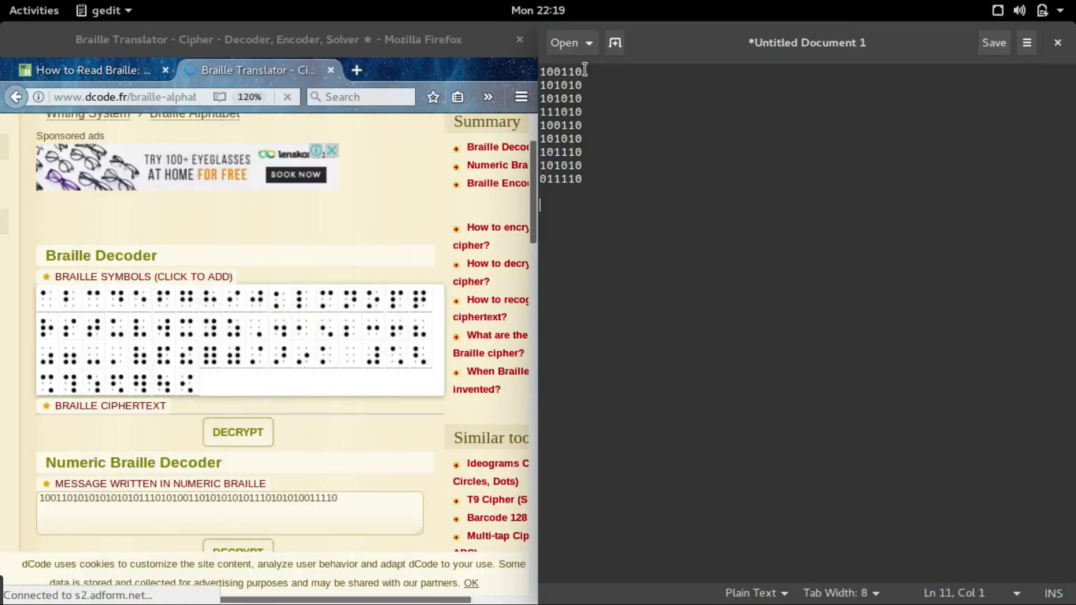
left_click_drag(583, 71, 534, 73)
key("ctrl+c")
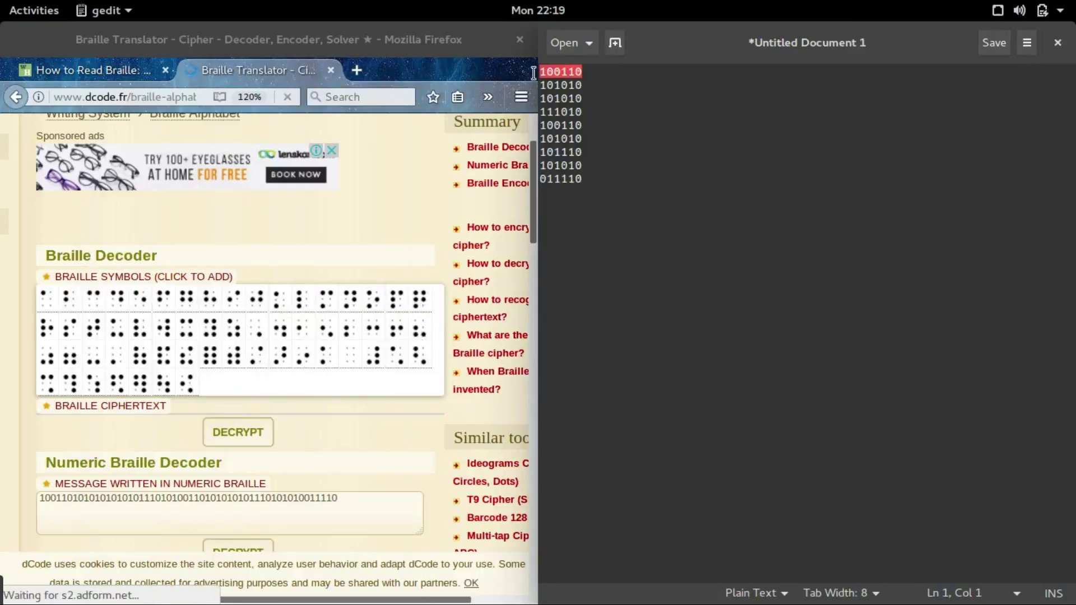
left_click(569, 212)
key("ctrl+v")
key("Return")
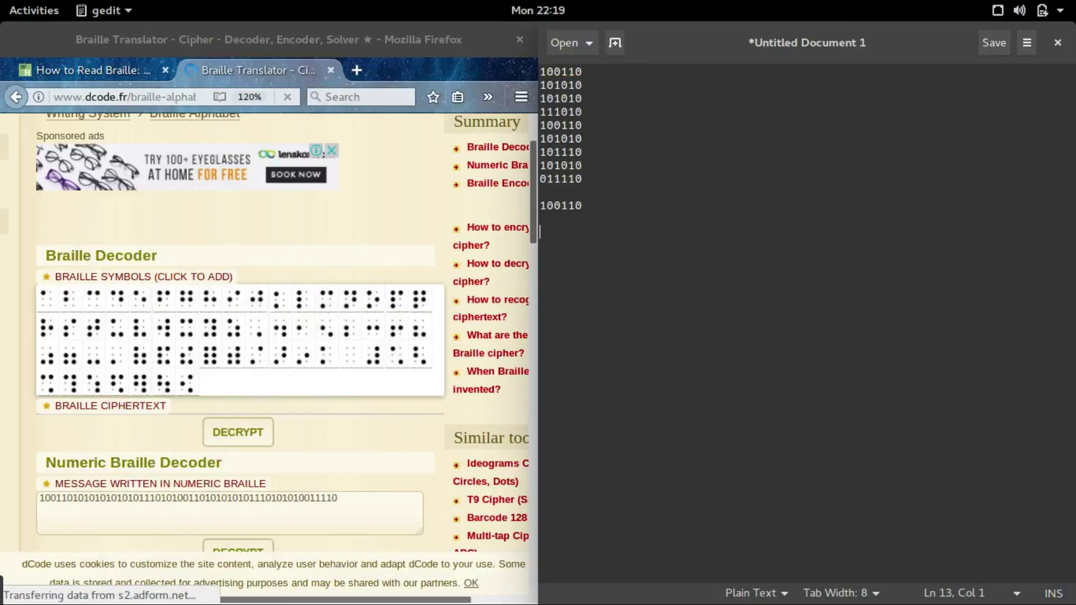
Rearrange the copied code into a 3×2 dot grid: 11, 01, 00.
type("1")
type("0")
key("Return")
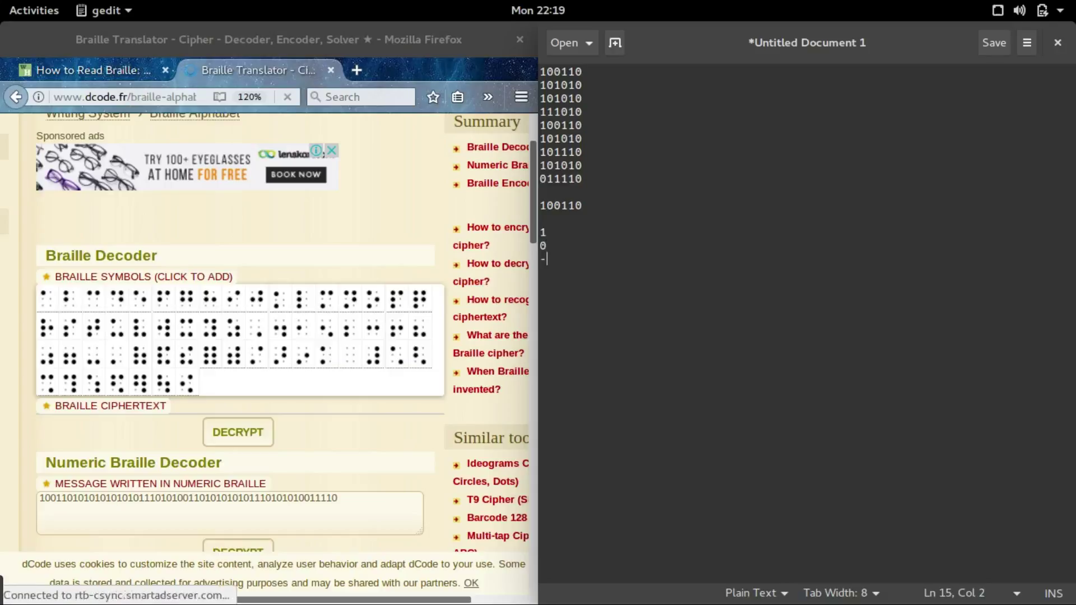
type("0")
key("Up")
key("Up")
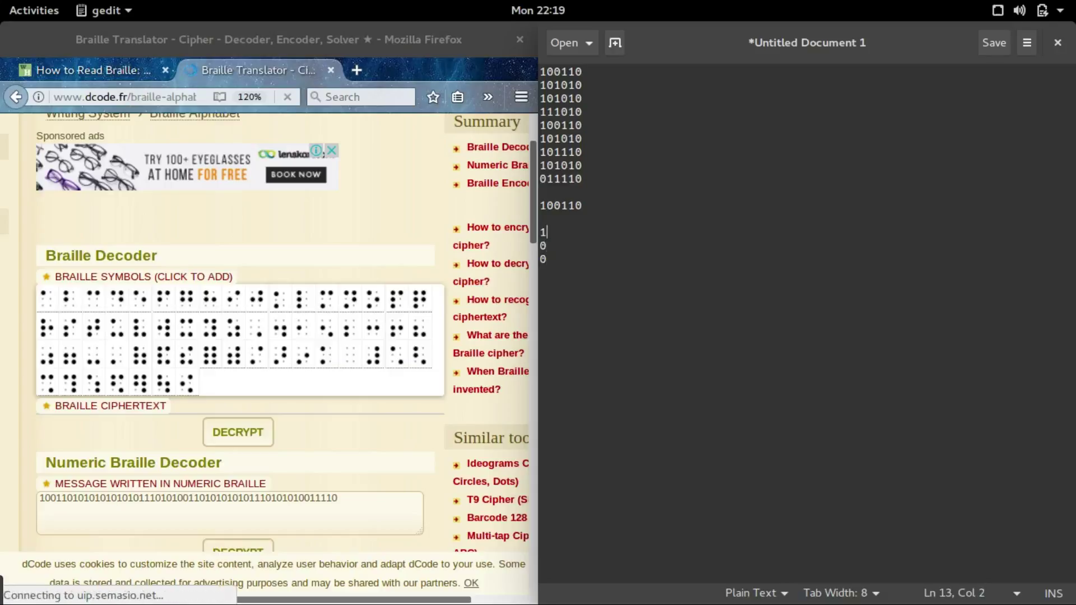
type("1")
key("Down")
type("1")
key("Down")
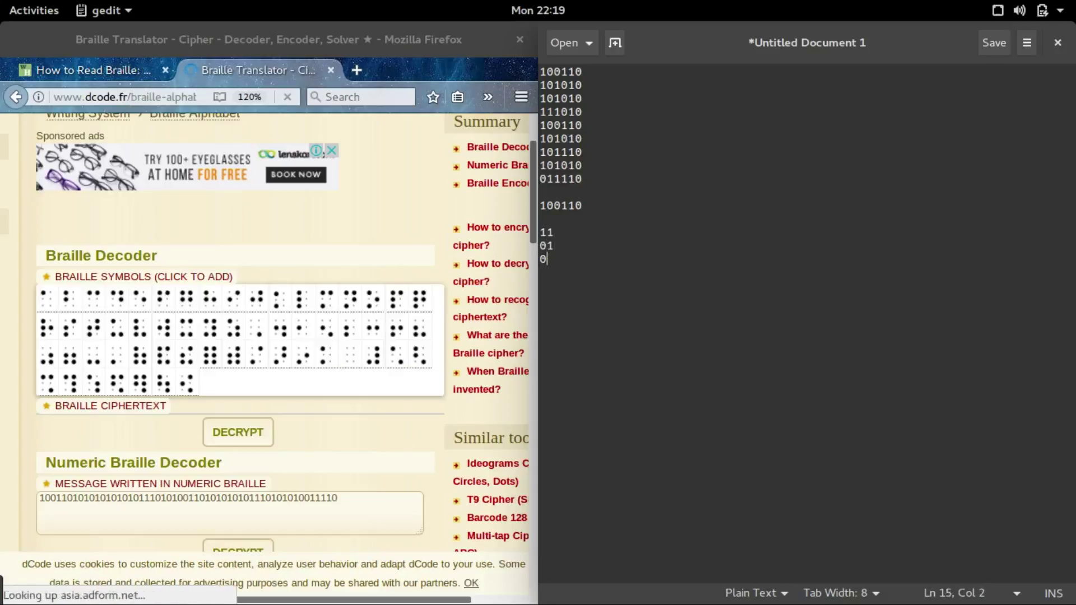
type("0")
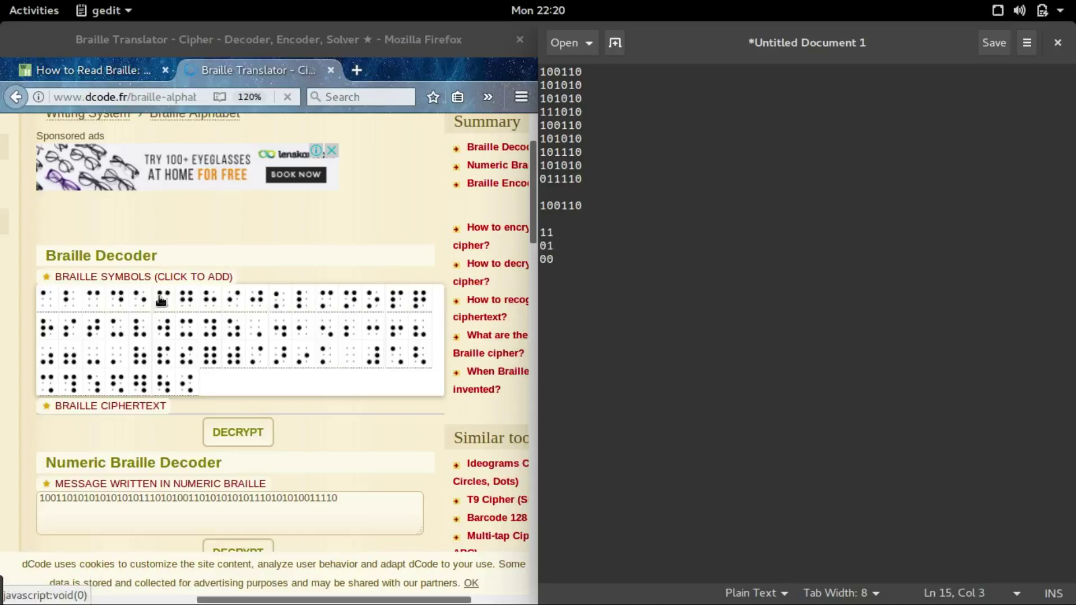
Add the matching Braille symbol to dCode's ciphertext and select the scratch lines.
left_click(118, 305)
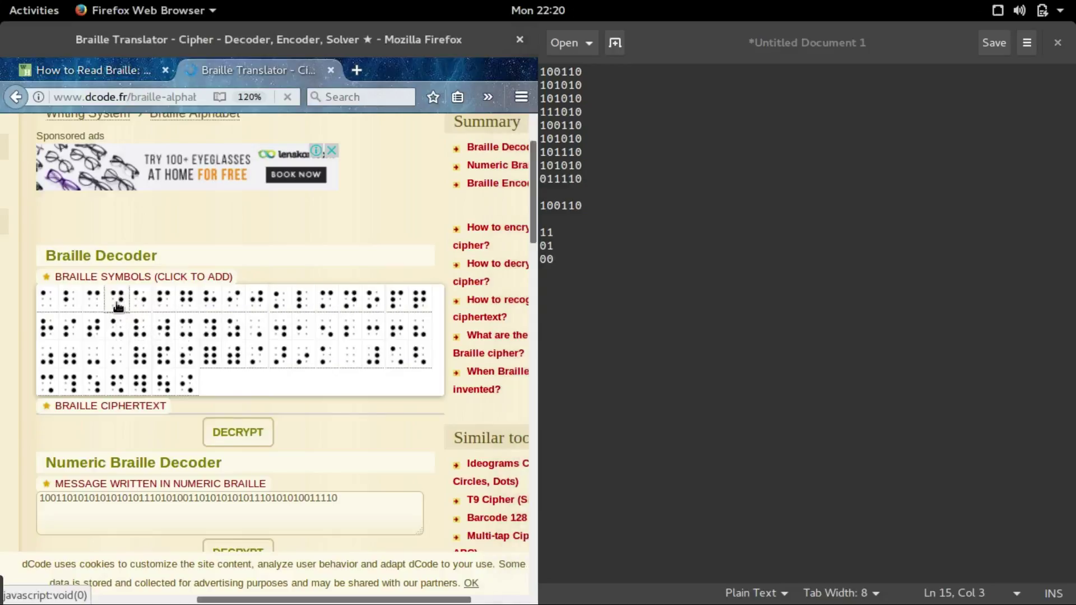
left_click(117, 305)
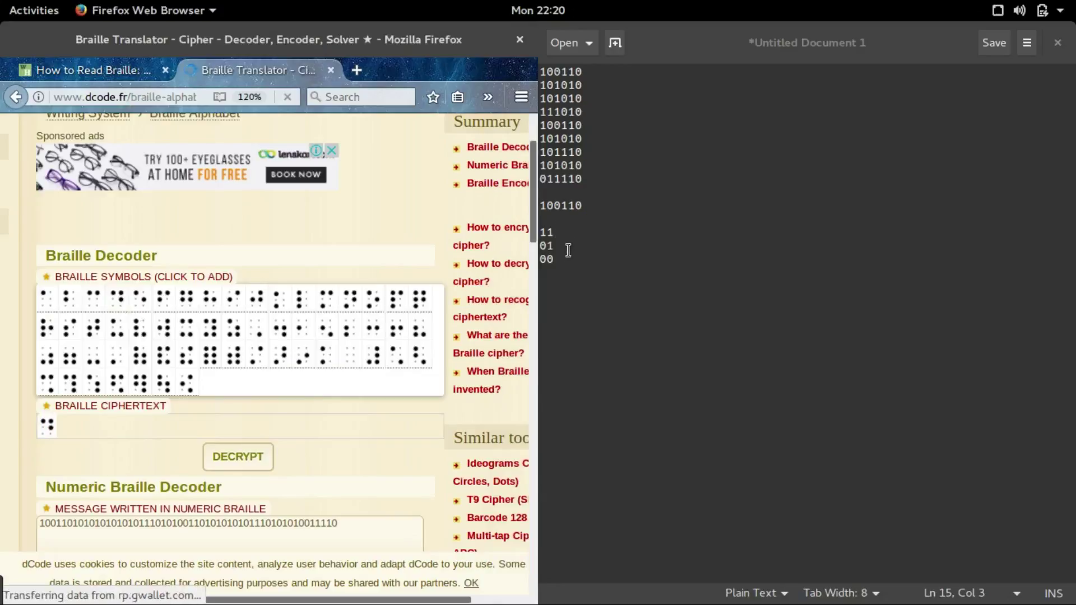
left_click_drag(568, 257, 540, 205)
Add the remaining Braille symbols for the binary codes and decrypt the ciphertext to DOORDONOT.
key("BackSpace")
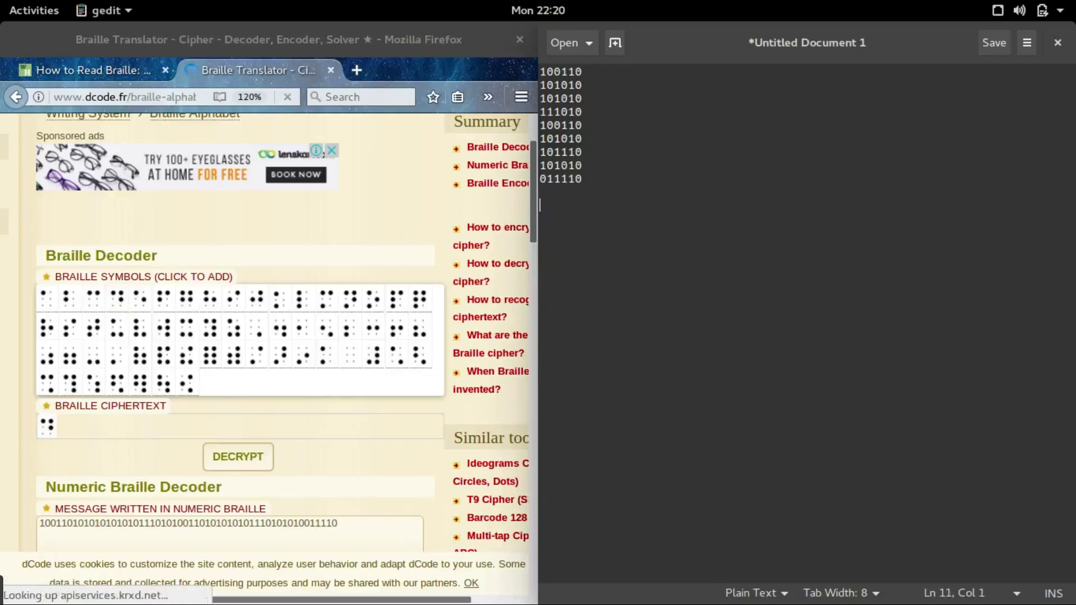
left_click_drag(548, 85, 557, 84)
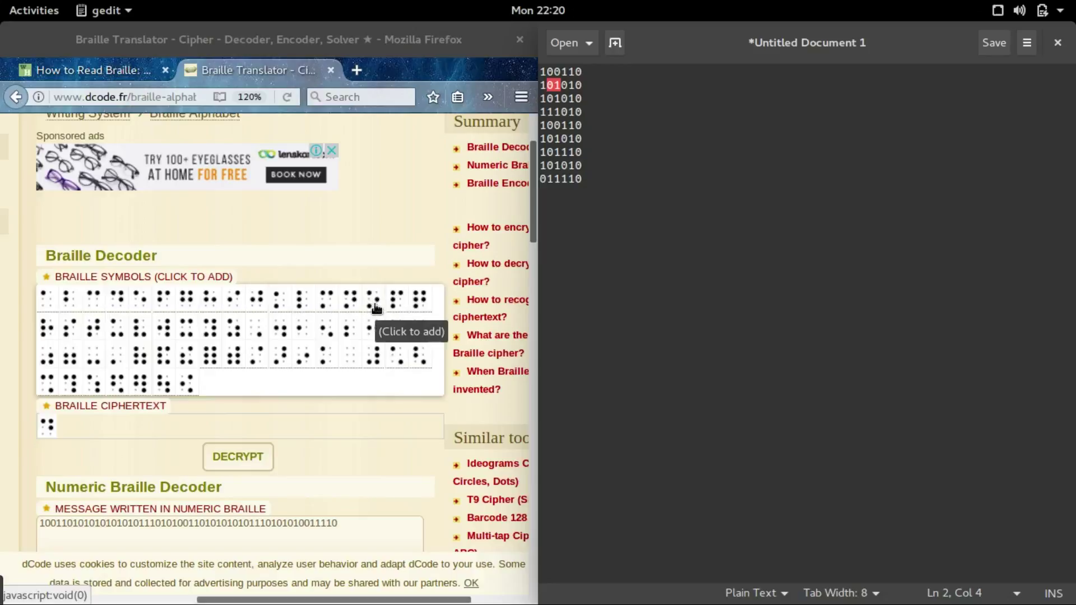
left_click(376, 305)
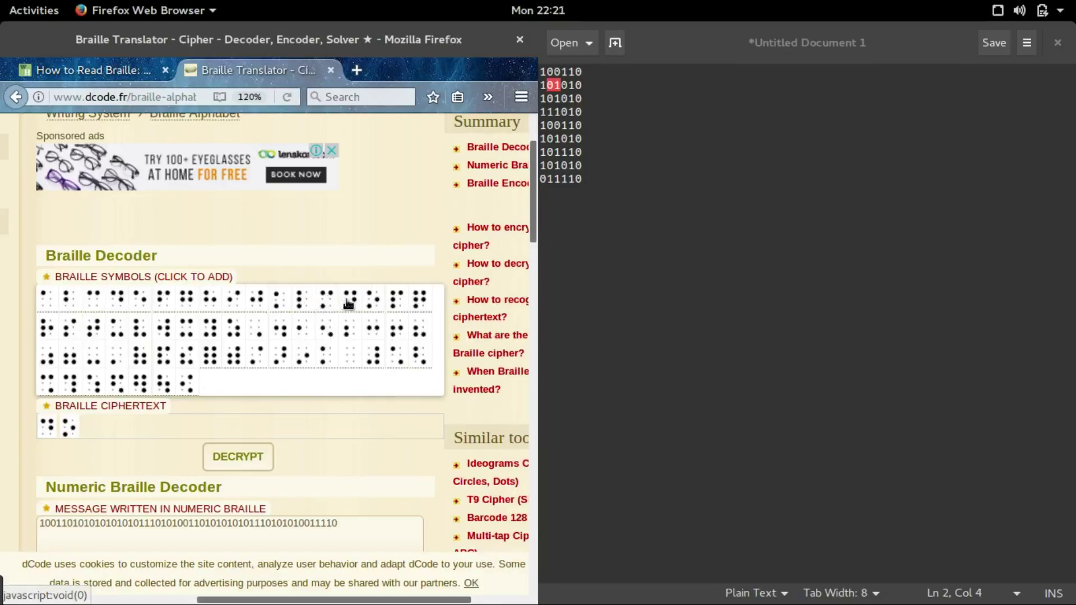
left_click(374, 307)
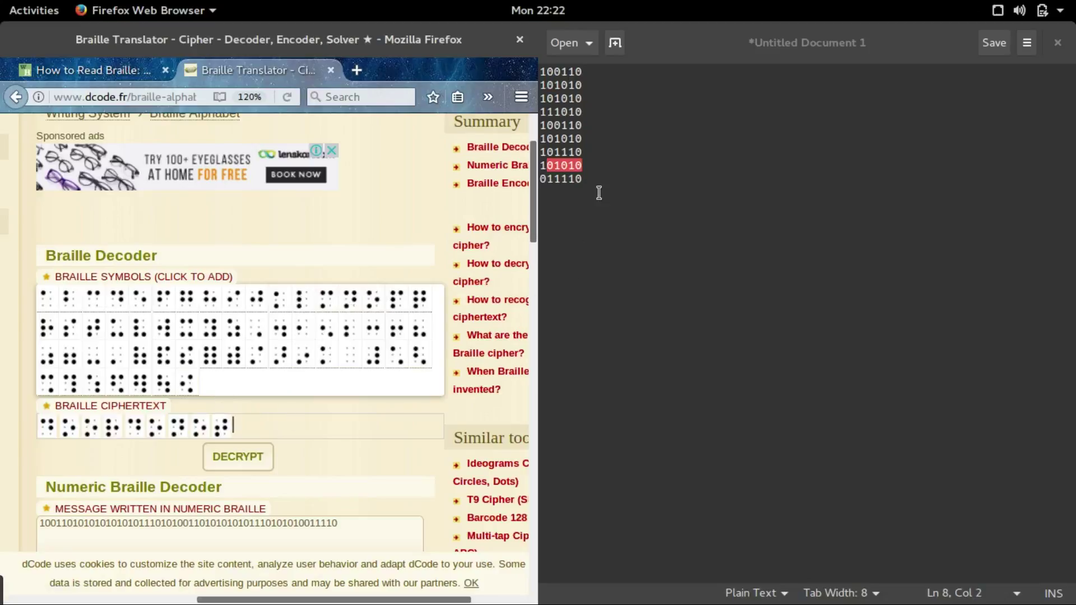
left_click(237, 457)
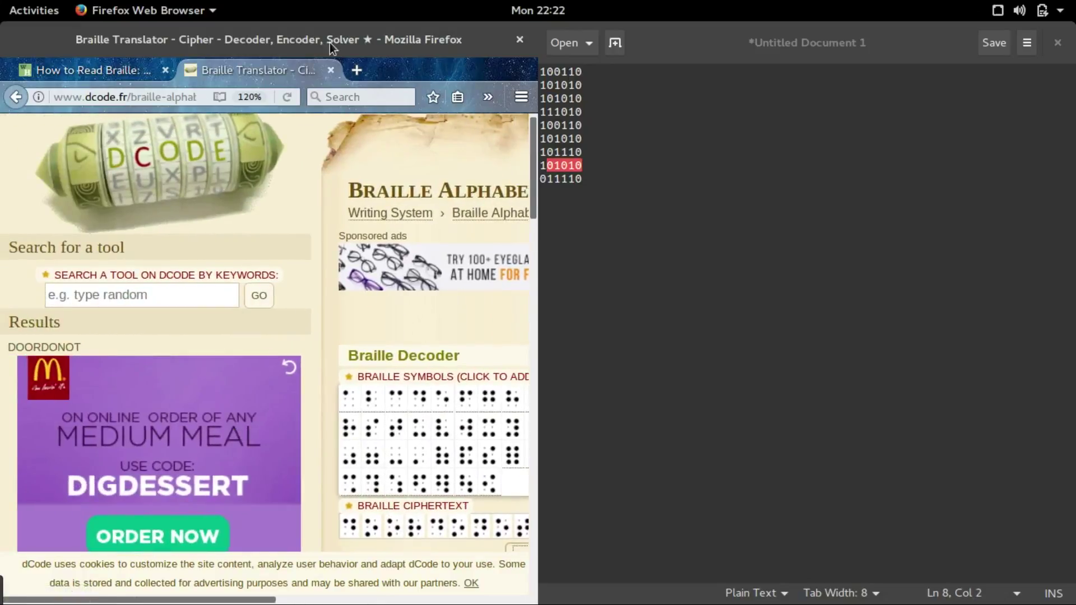
Maximize Firefox and highlight the decoded Braille result DOORDONOT.
double_click(329, 43)
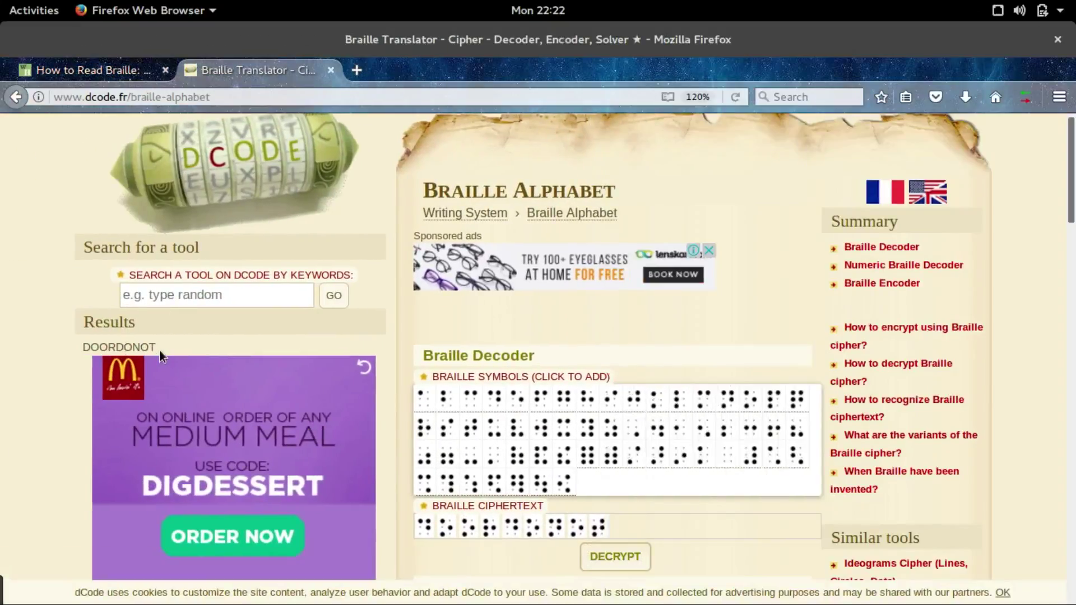
left_click_drag(160, 346, 79, 344)
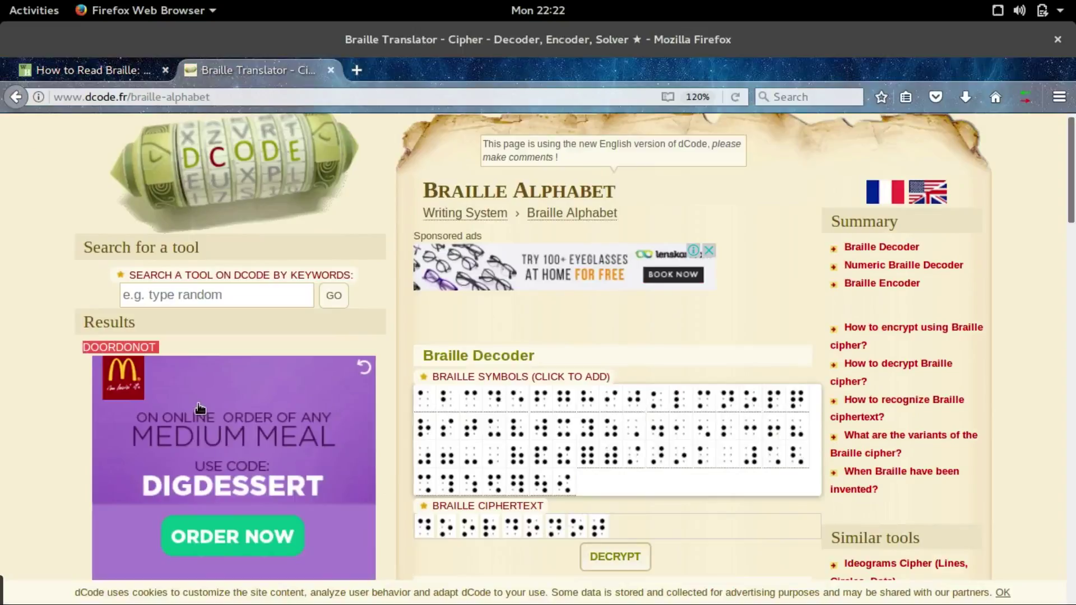
left_click(155, 334)
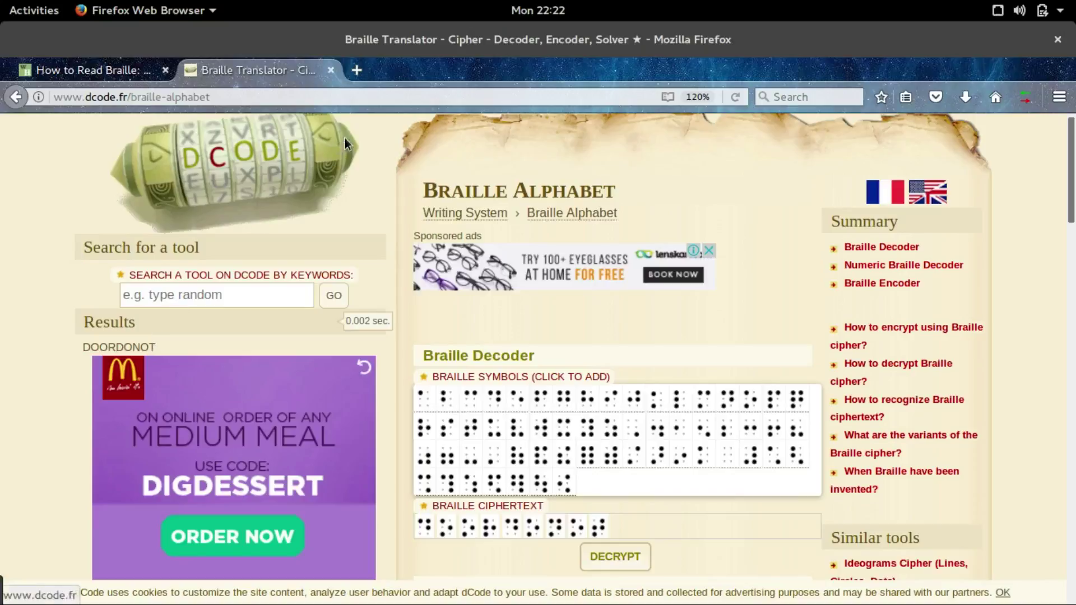
From the Files window, open a terminal in the stegnography folder and start typing steghide.
key("alt+Tab")
key("alt+Tab")
key("alt+Tab")
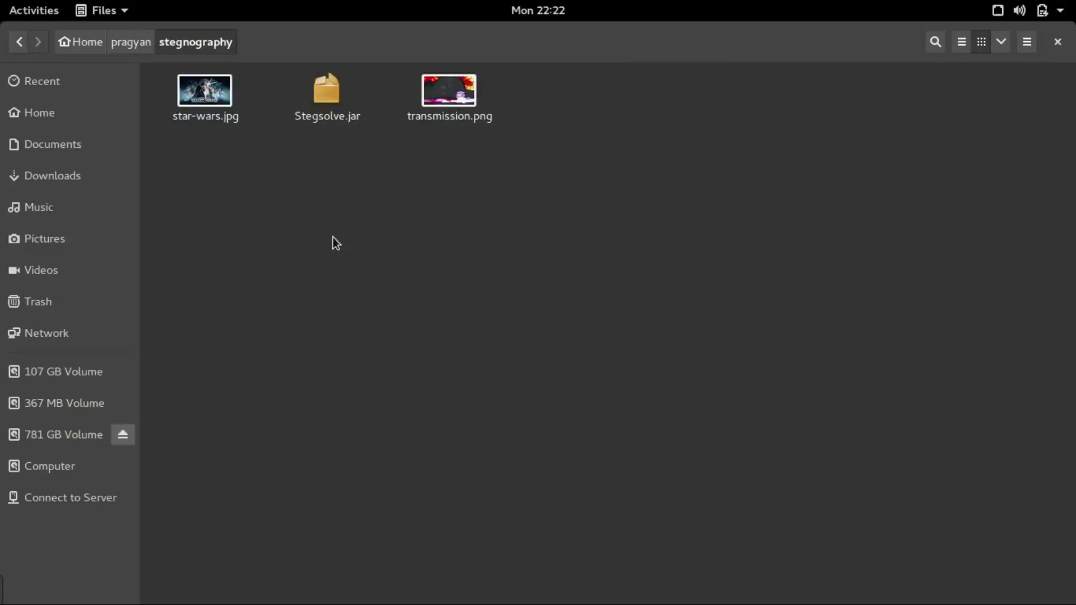
key("alt+Tab")
key("alt+Tab")
key("alt+Tab")
key("alt+Tab")
key("alt+Tab")
key("alt+Tab")
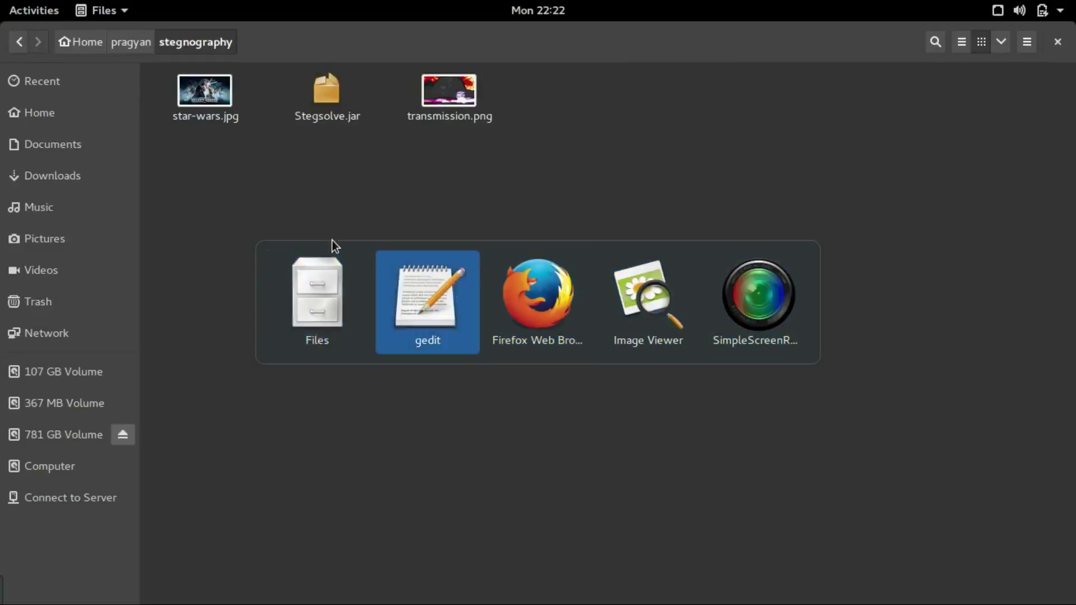
key("alt+Tab")
key("alt+Tab")
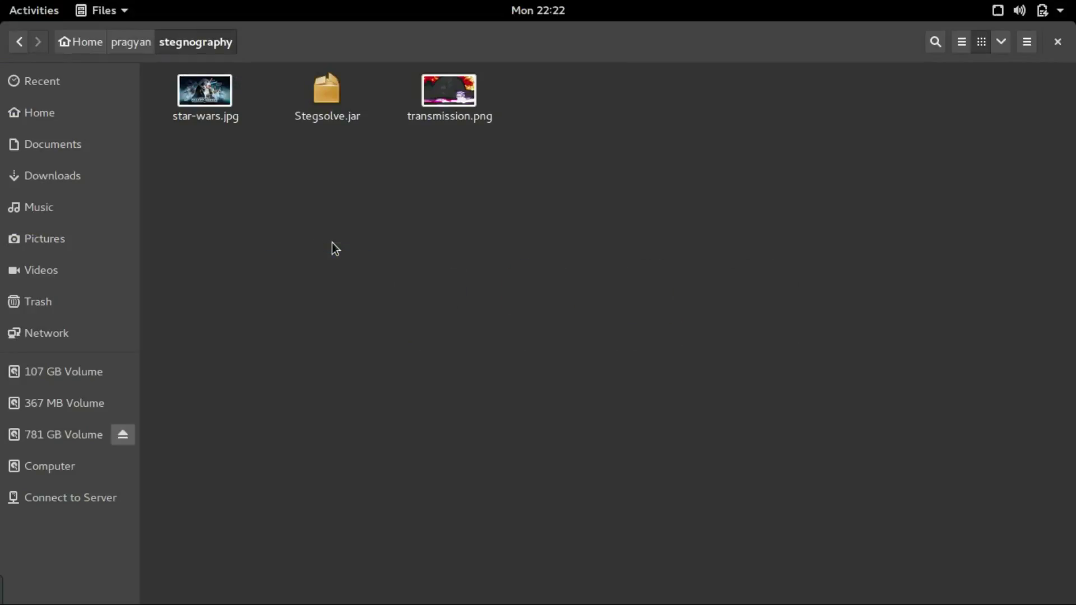
right_click(348, 266)
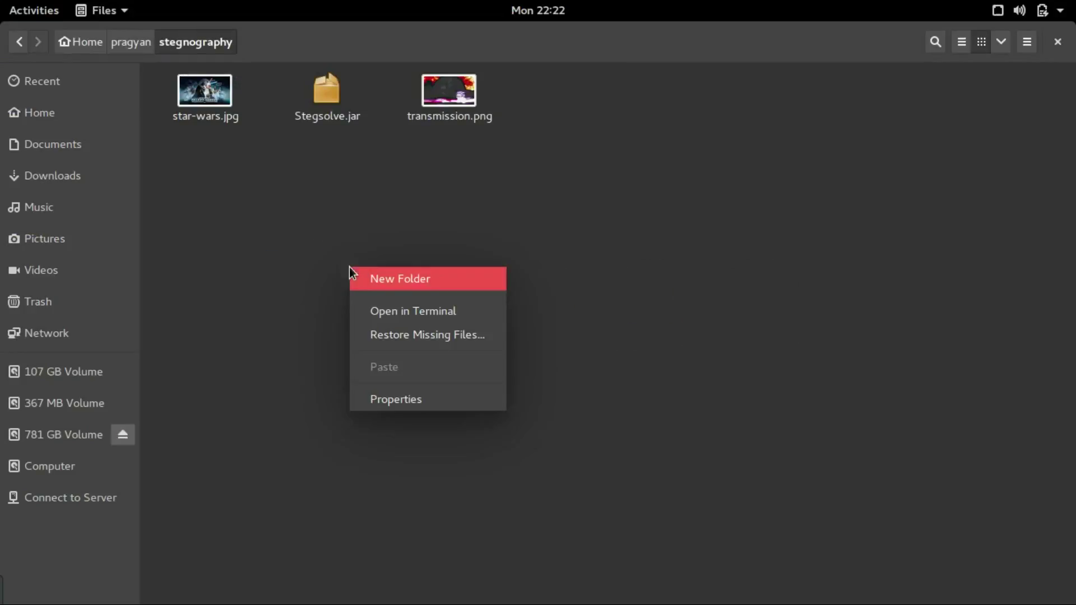
left_click(376, 307)
left_click_drag(285, 79, 513, 213)
type("steghide")
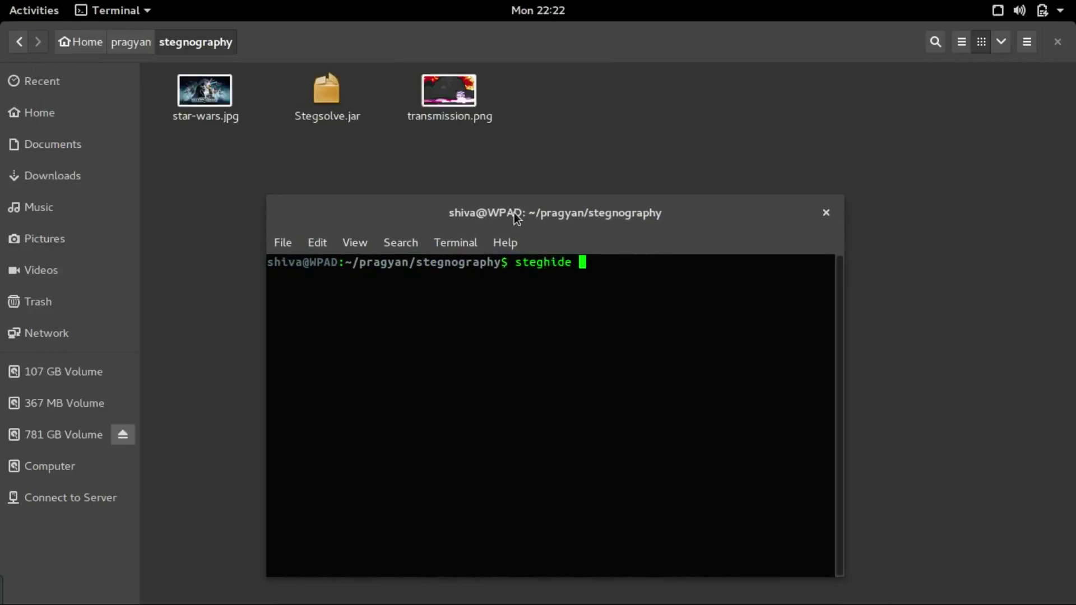
Show steghide's usage help, select the example extract command, and clear the screen.
key("Return")
left_click_drag(742, 557, 546, 559)
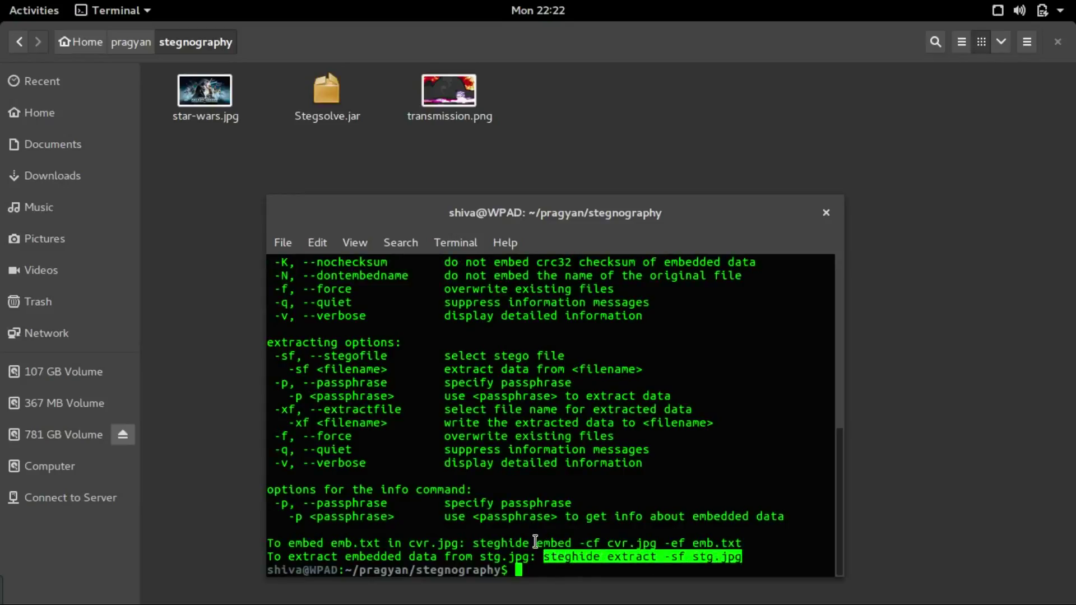
left_click_drag(474, 543, 538, 540)
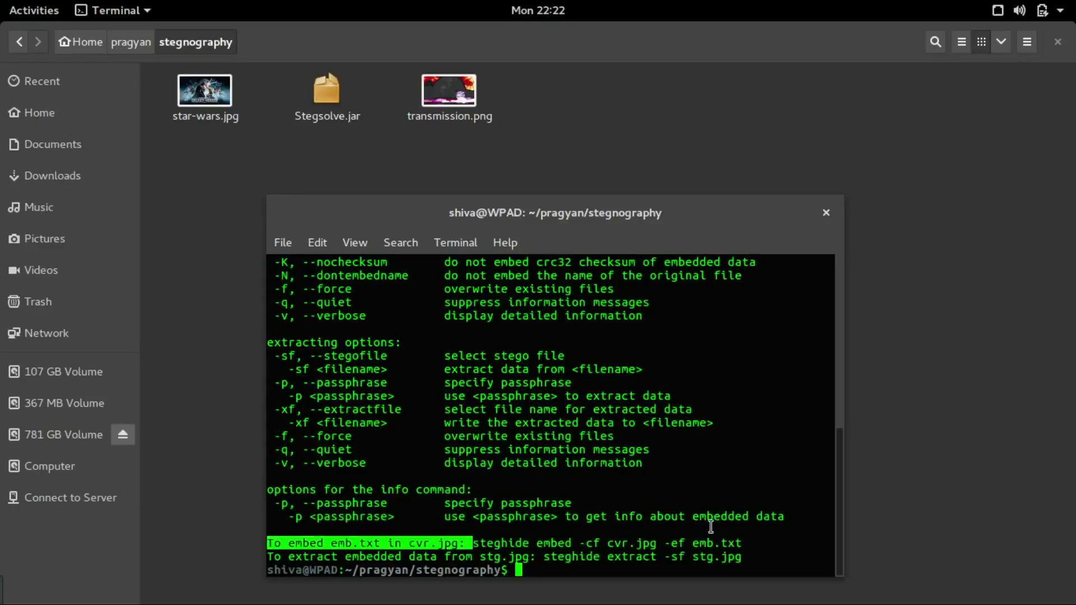
left_click_drag(474, 543, 738, 559)
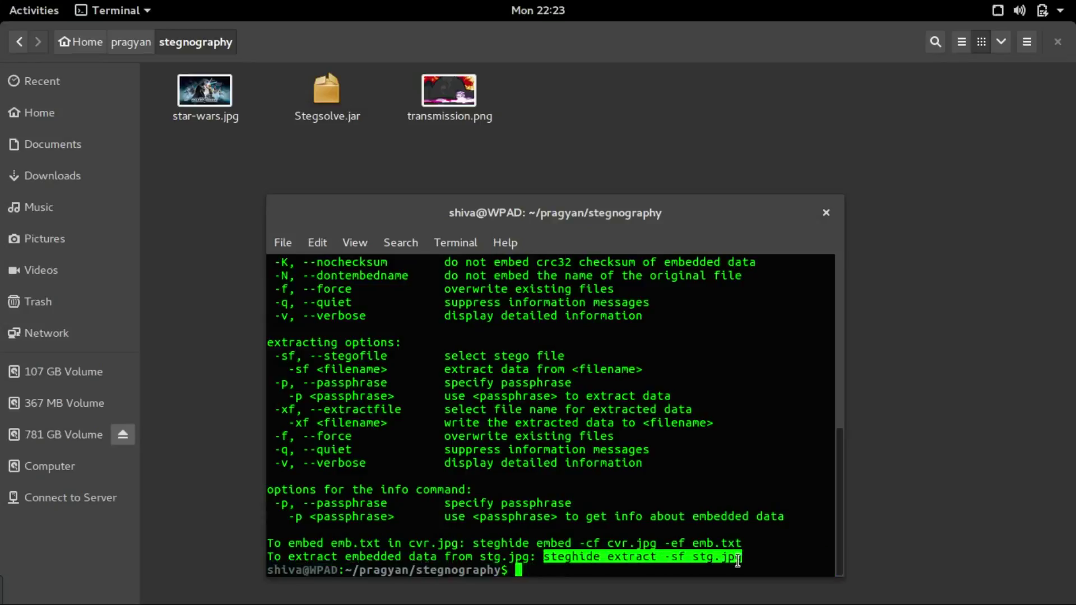
type("clear")
key("Return")
Run steghide extract -sf star-wars.jpg and submit a first passphrase attempt.
type("steghide extract -sf stg.jpg")
key("BackSpace")
key("BackSpace")
key("BackSpace")
key("BackSpace")
key("BackSpace")
key("BackSpace")
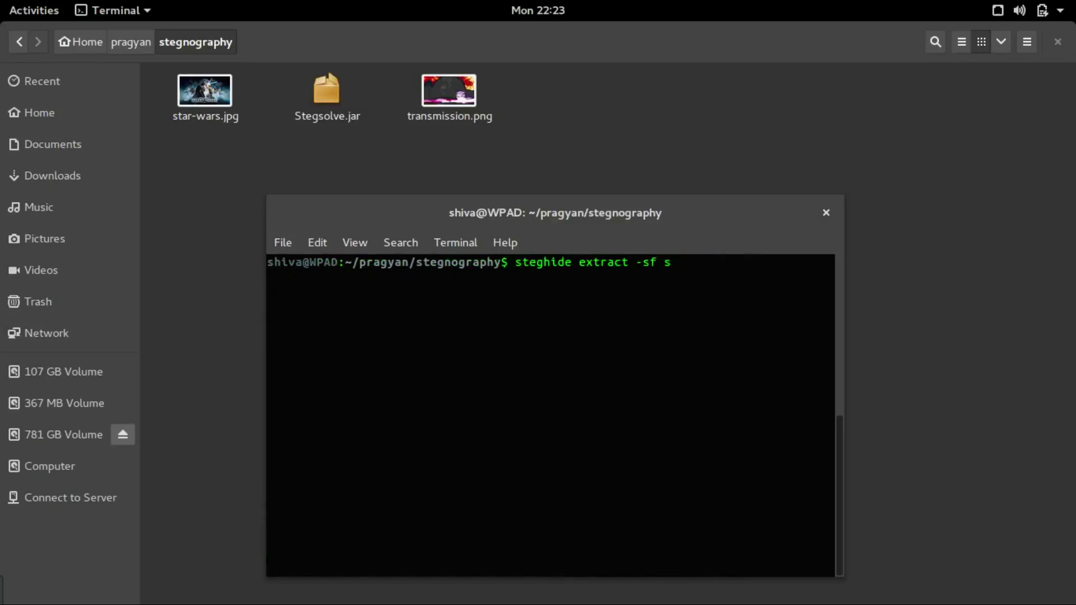
type("t")
key("Tab")
key("Return")
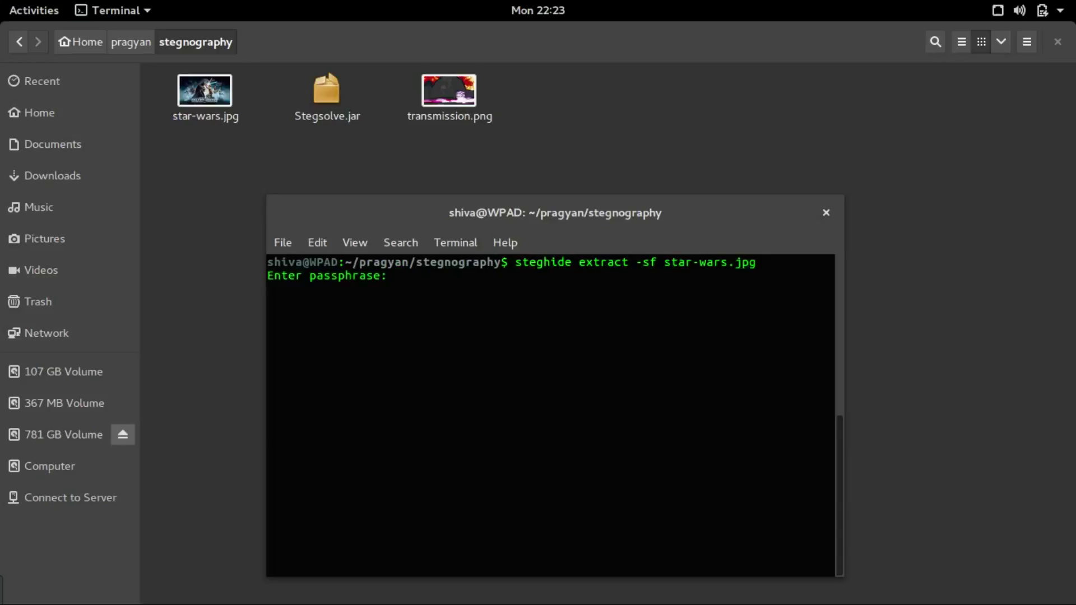
key("Return")
Retry the extraction, then enter the decoded Braille passphrase to write flag.txt.
key("Up")
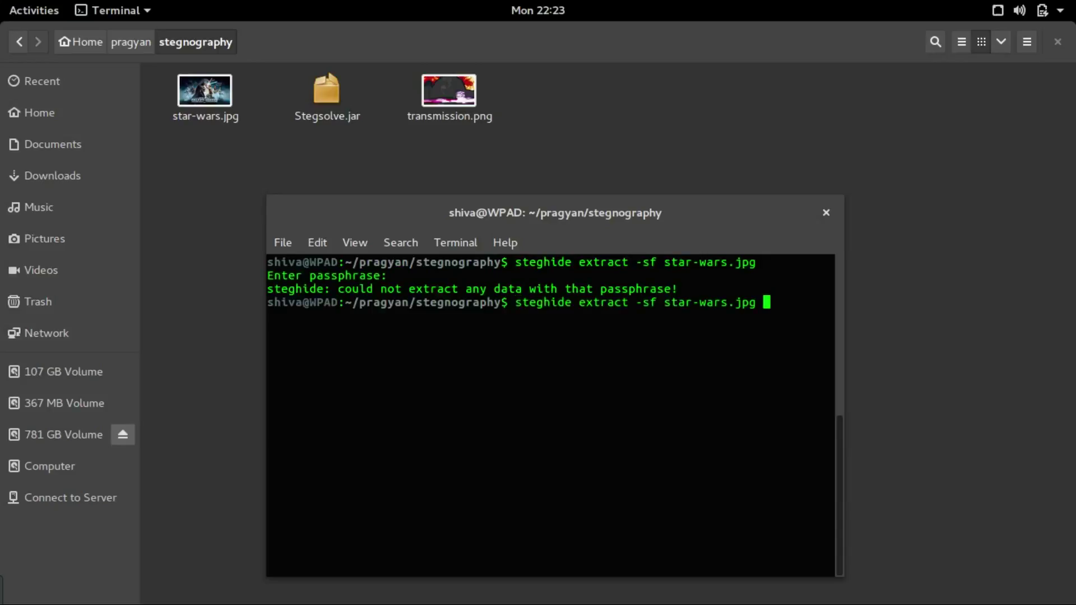
key("Return")
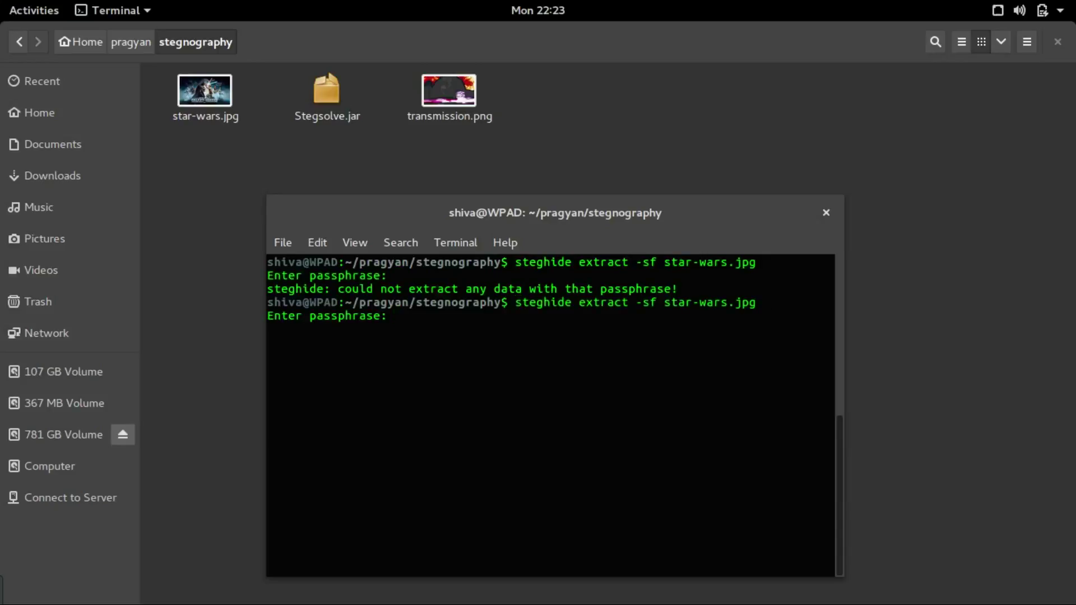
key("Return")
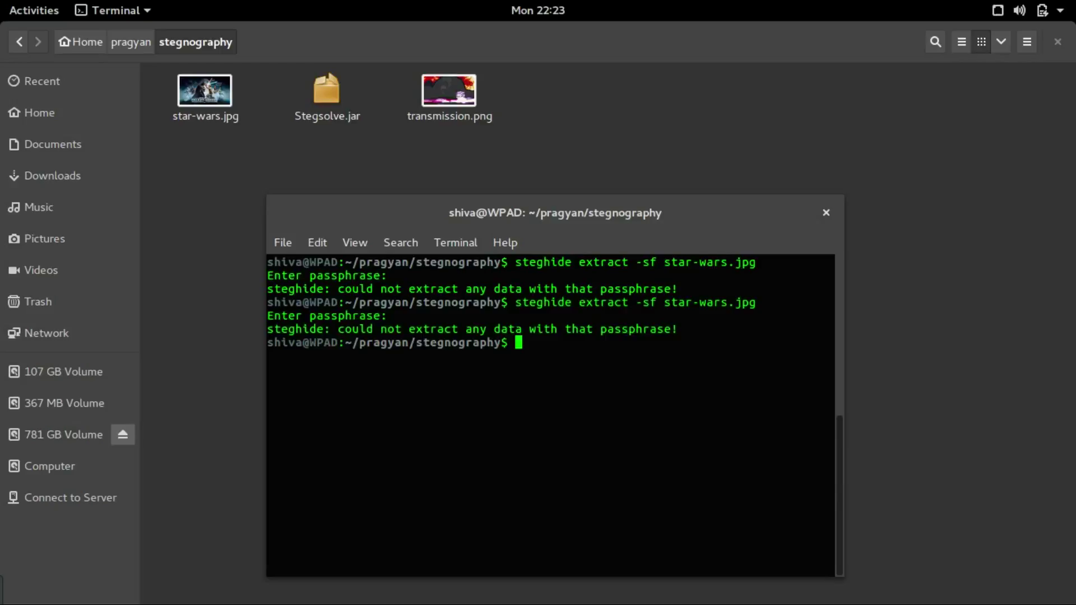
key("alt+Tab")
key("alt+Tab")
key("alt+Tab")
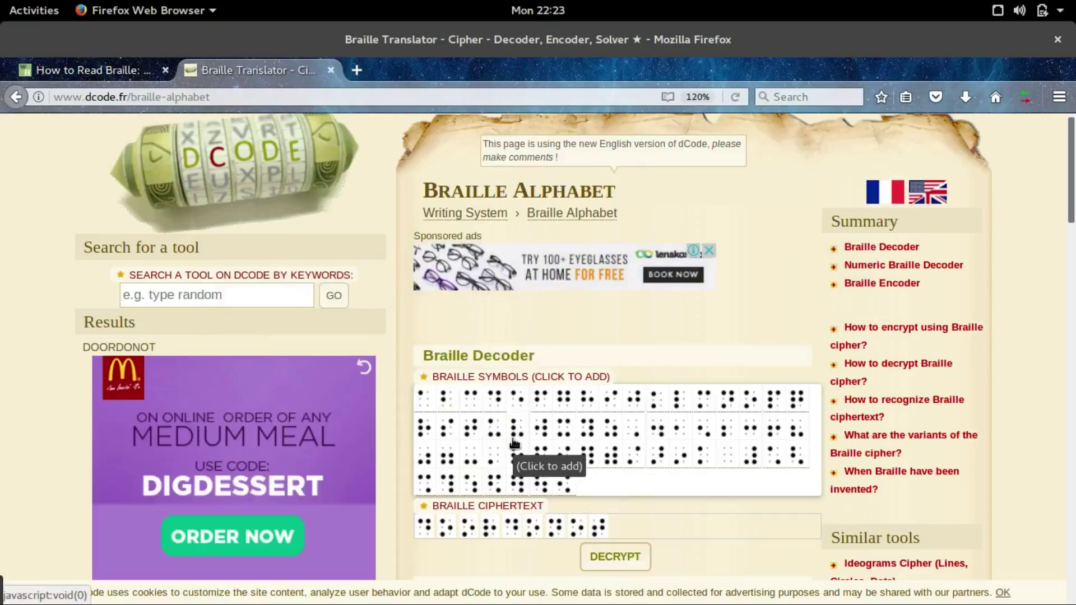
key("alt+Tab")
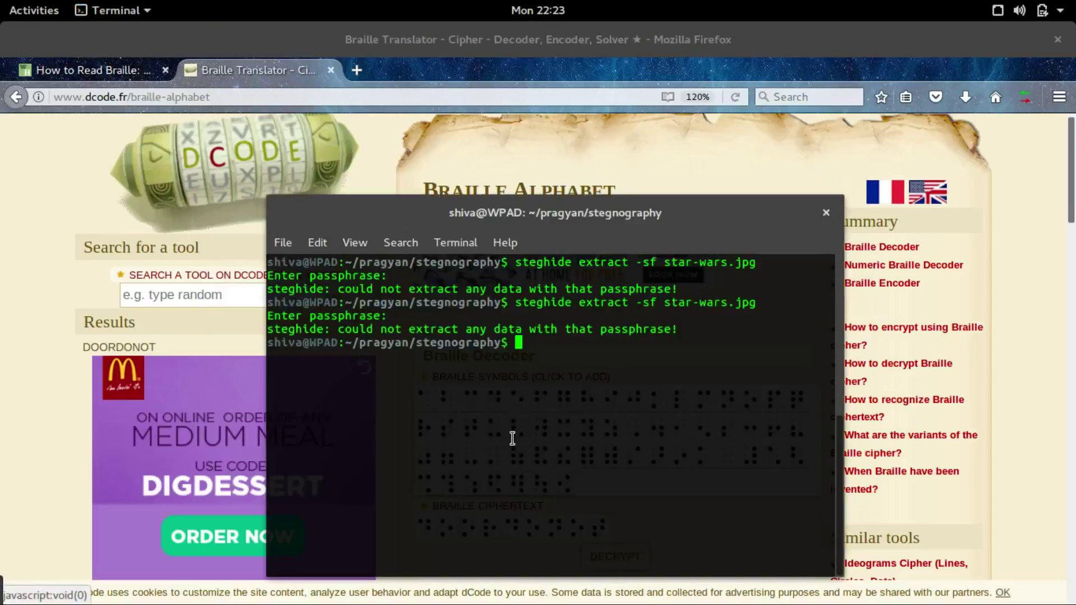
key("Up")
key("Return")
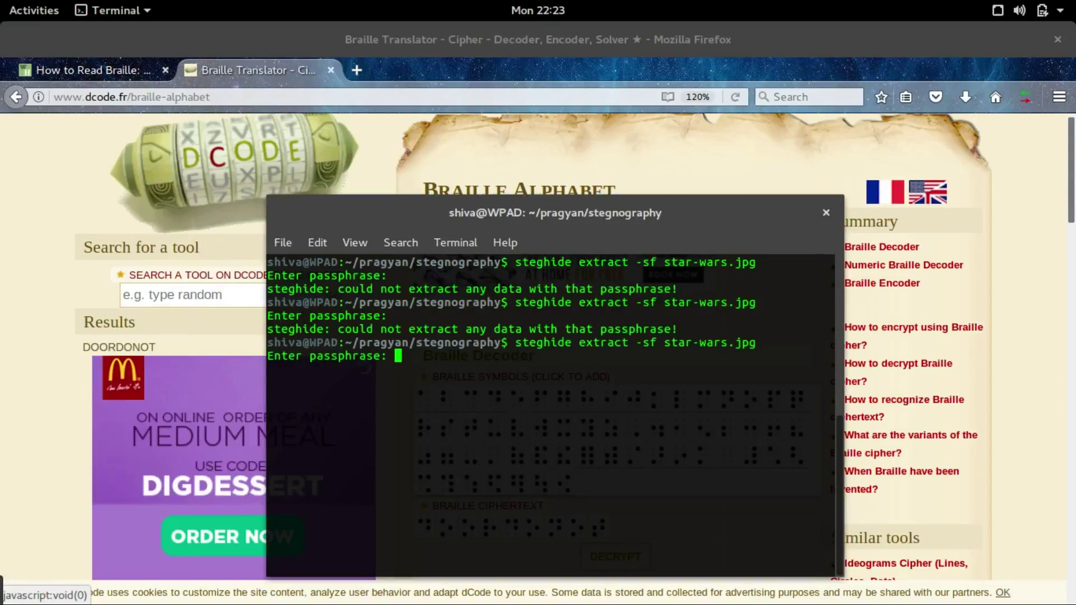
key("Return")
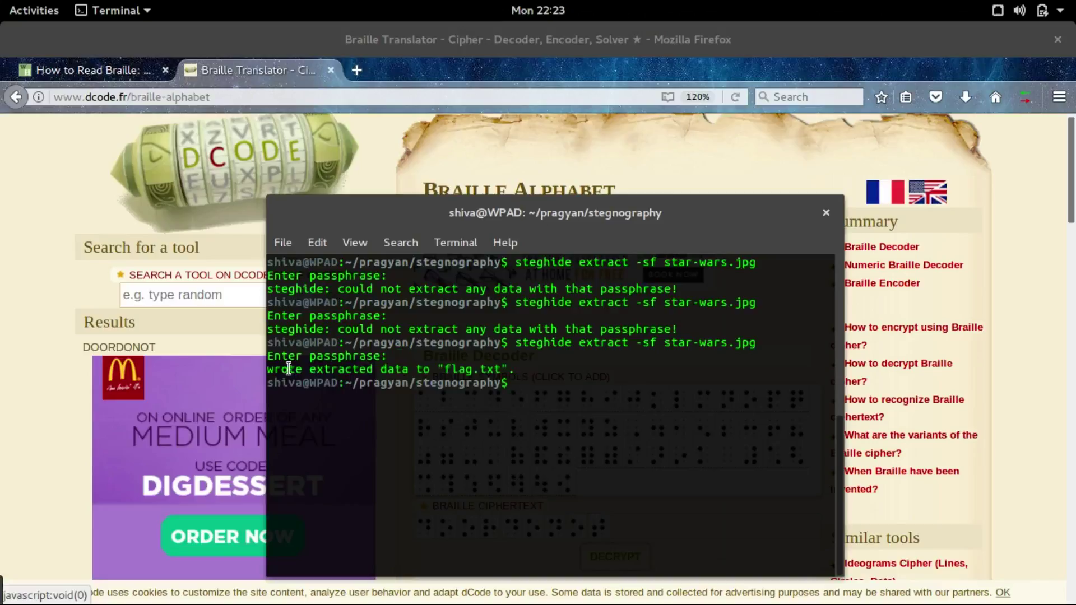
Print the contents of flag.txt with cat flag.txt.
left_click_drag(287, 369, 514, 371)
left_click(514, 372)
type("cat flag.txt")
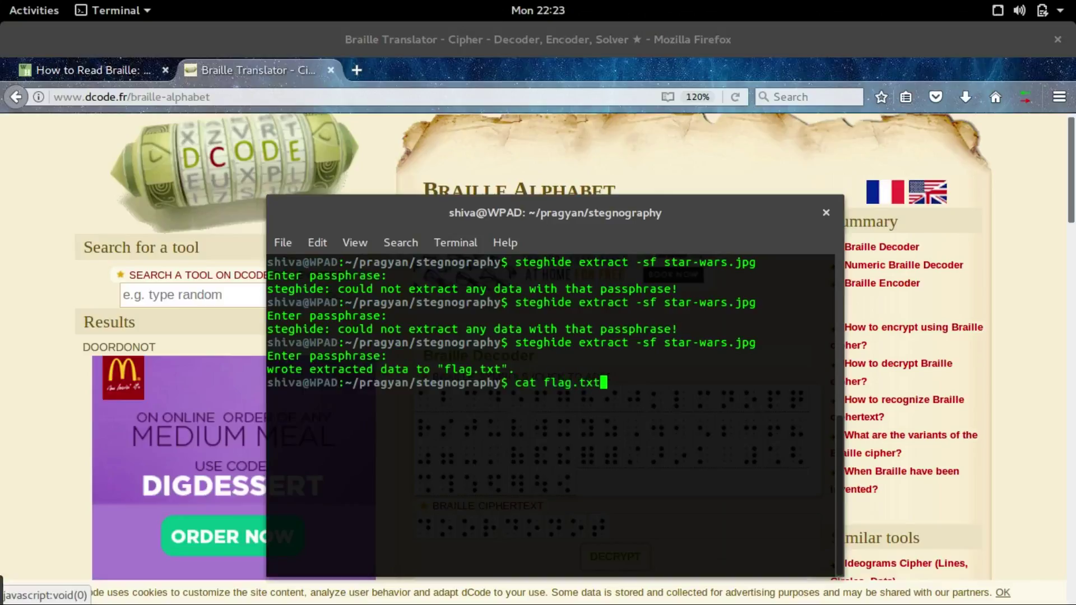
key("Return")
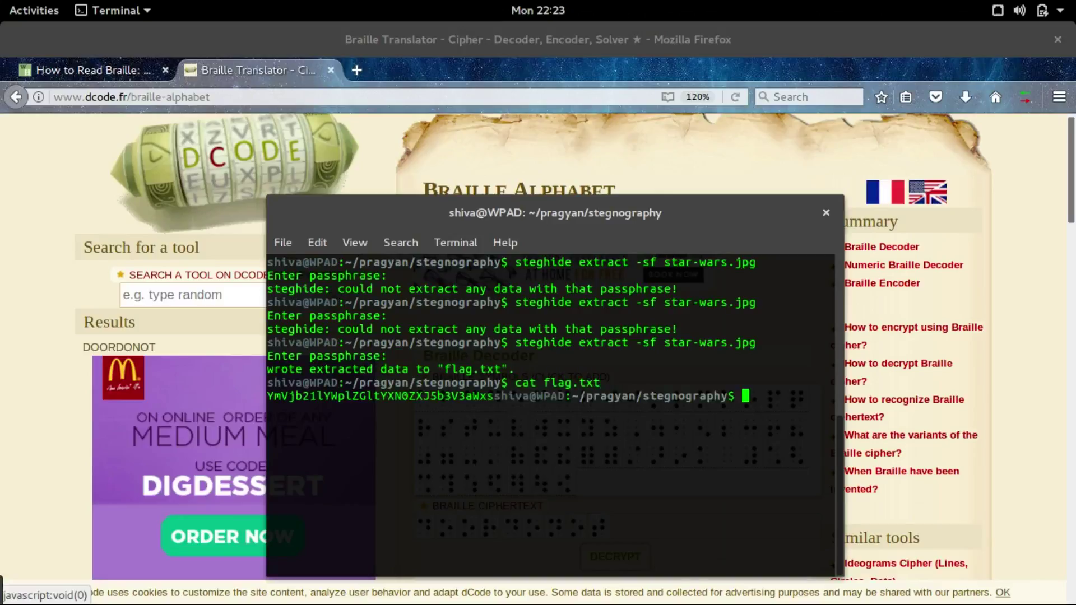
Select the base64 string printed from flag.txt.
left_click_drag(288, 397, 441, 399)
double_click(441, 399)
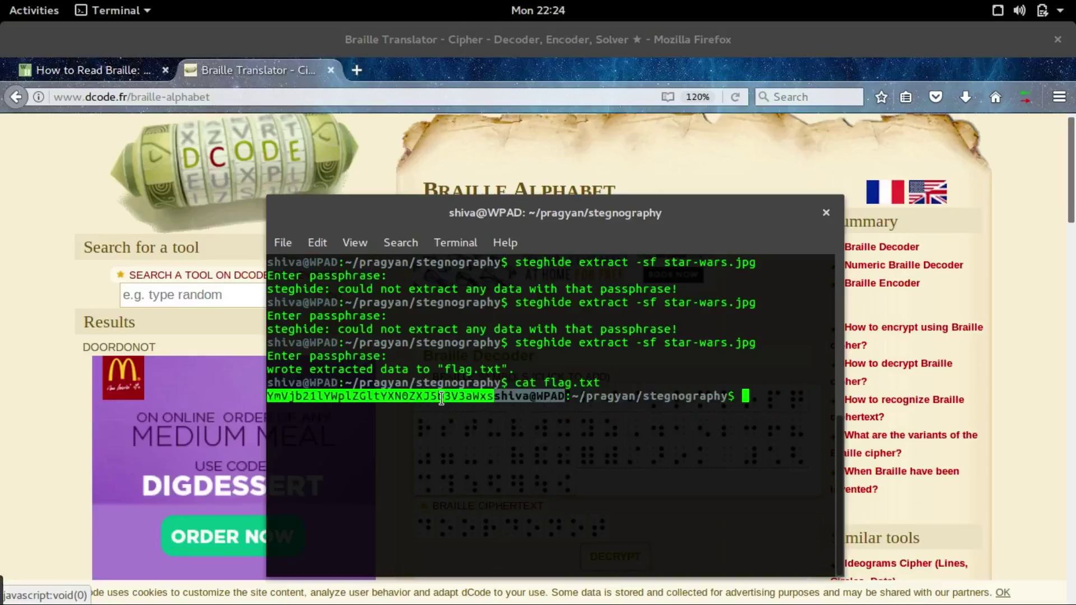
left_click(442, 399)
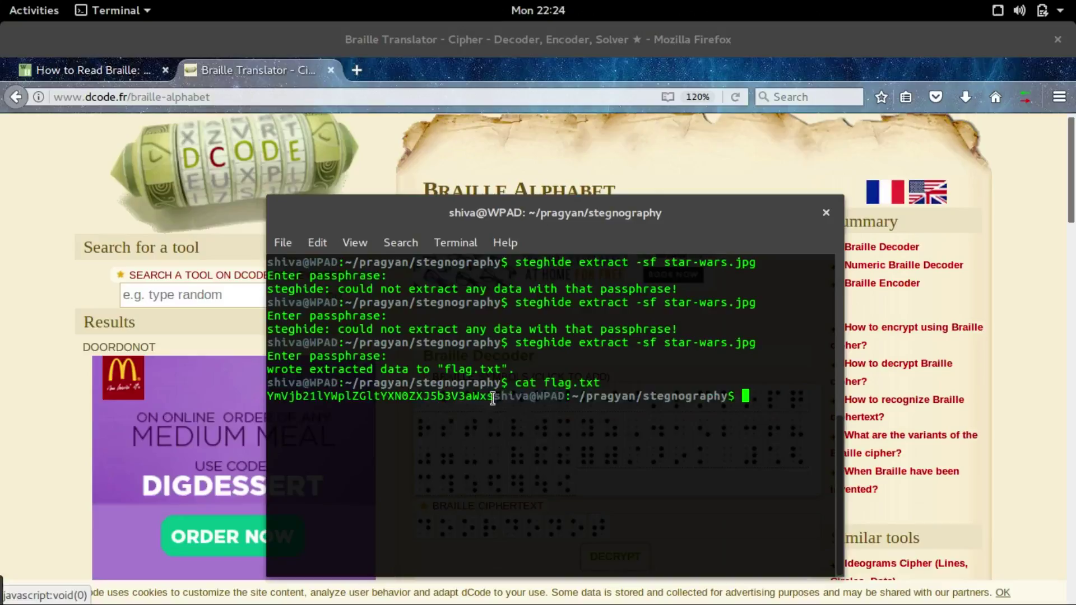
left_click_drag(491, 397, 269, 395)
key("ctrl+c")
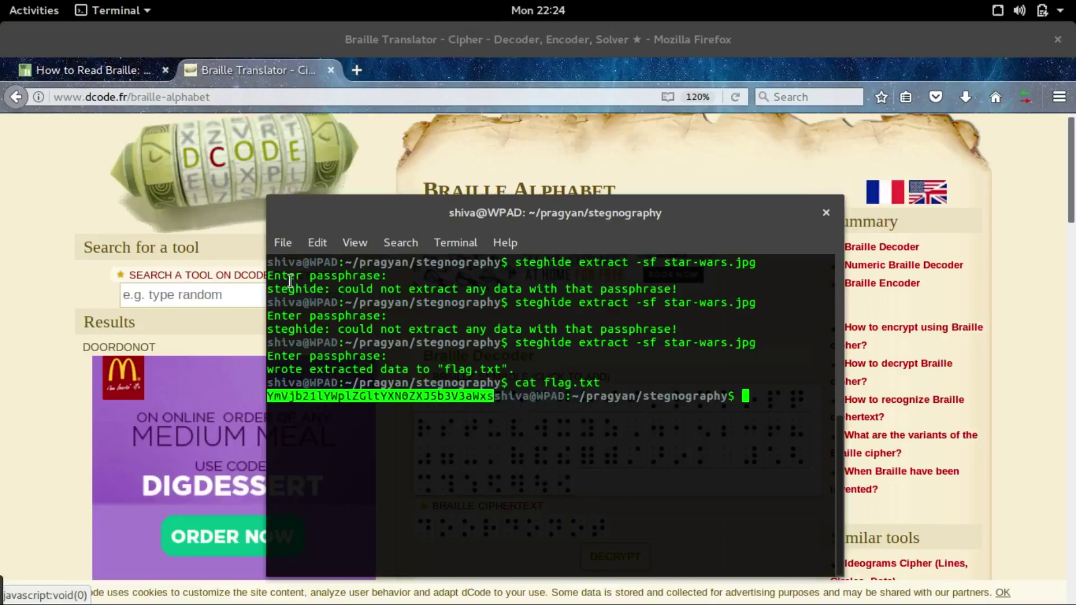
Load asciitohex.com in a new browser tab.
left_click(359, 79)
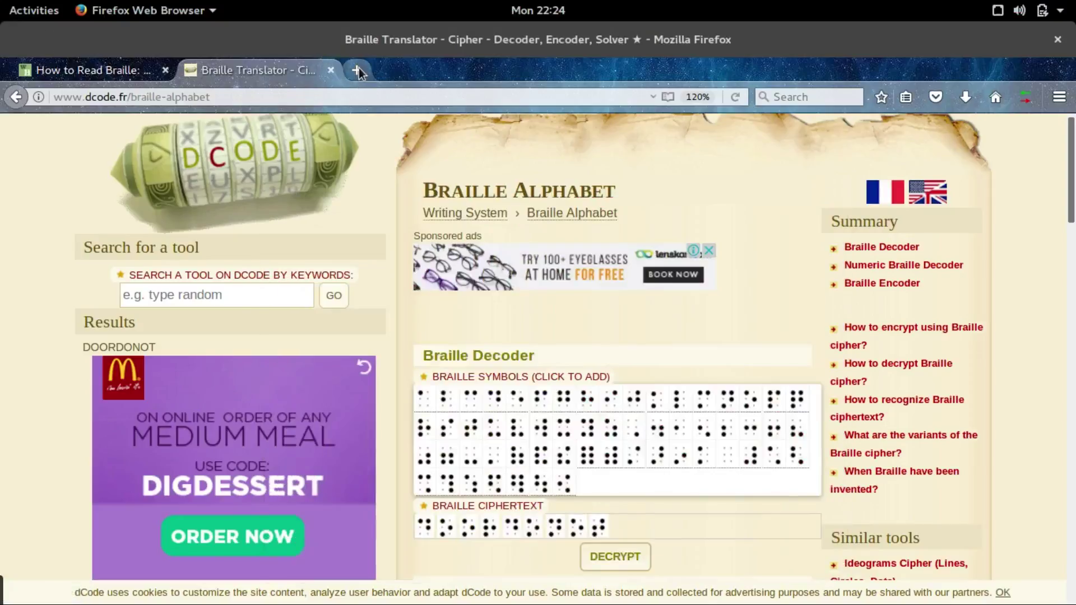
left_click(357, 70)
type("asciitohex.com")
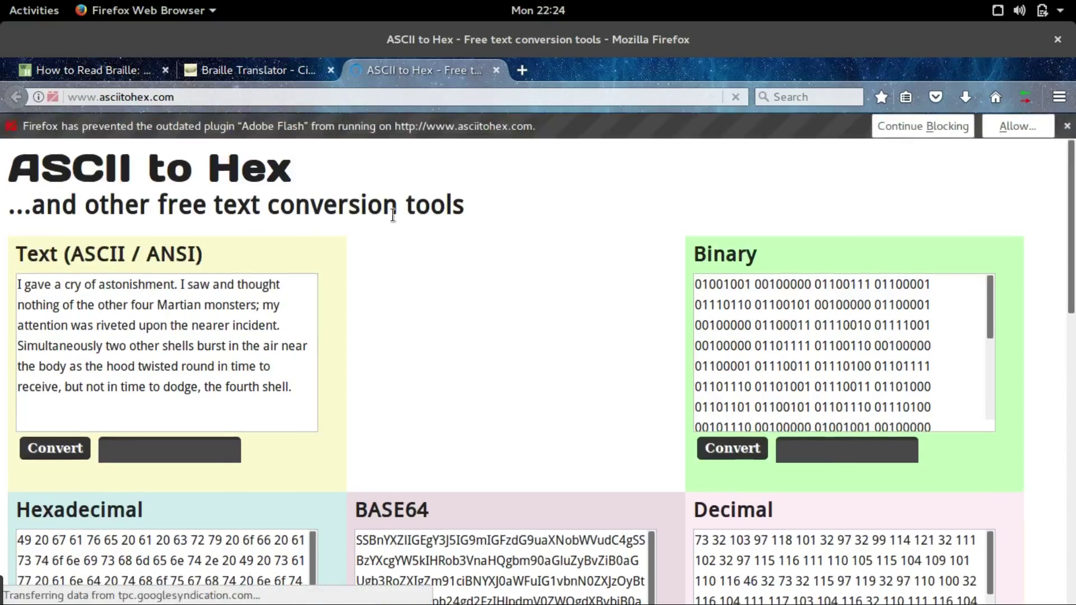
scroll(449, 467, "down", 5)
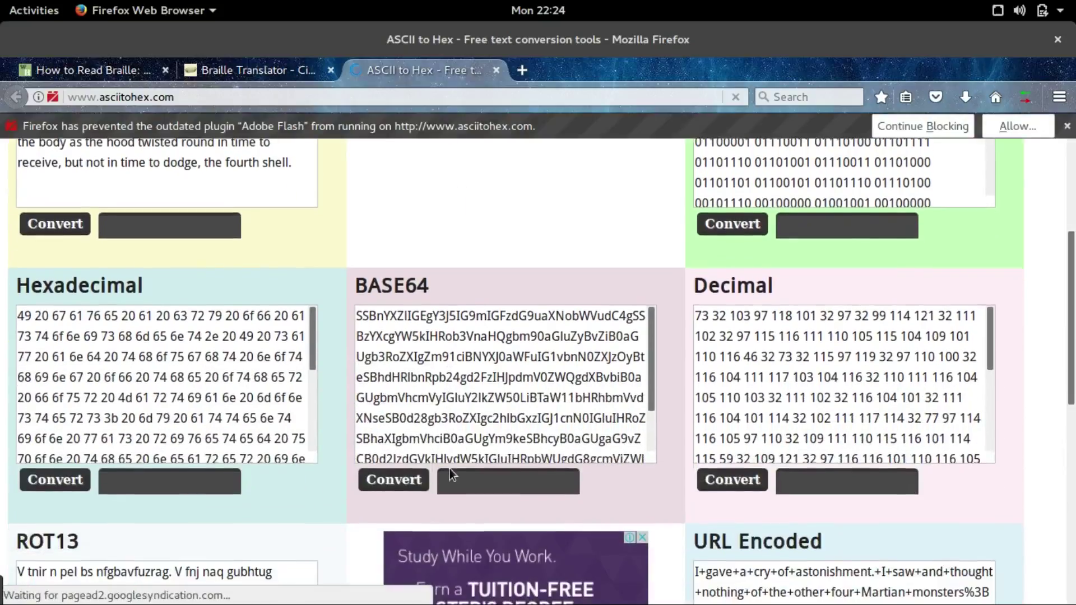
Paste the base64 string into the BASE64 field and select the decoded text becomeajedimasteryouwill.
left_click(460, 392)
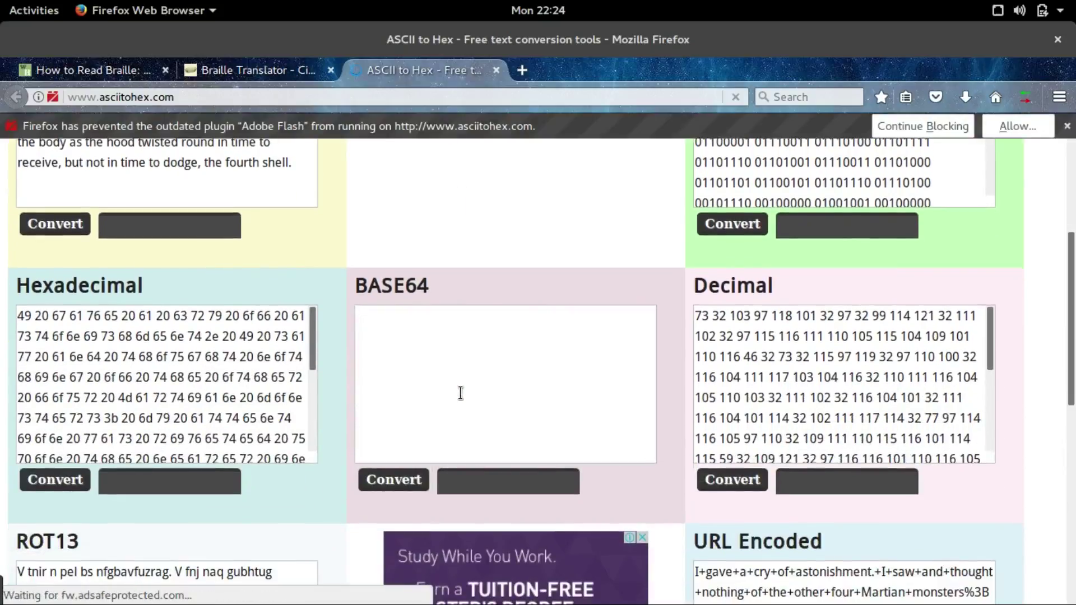
key("ctrl+v")
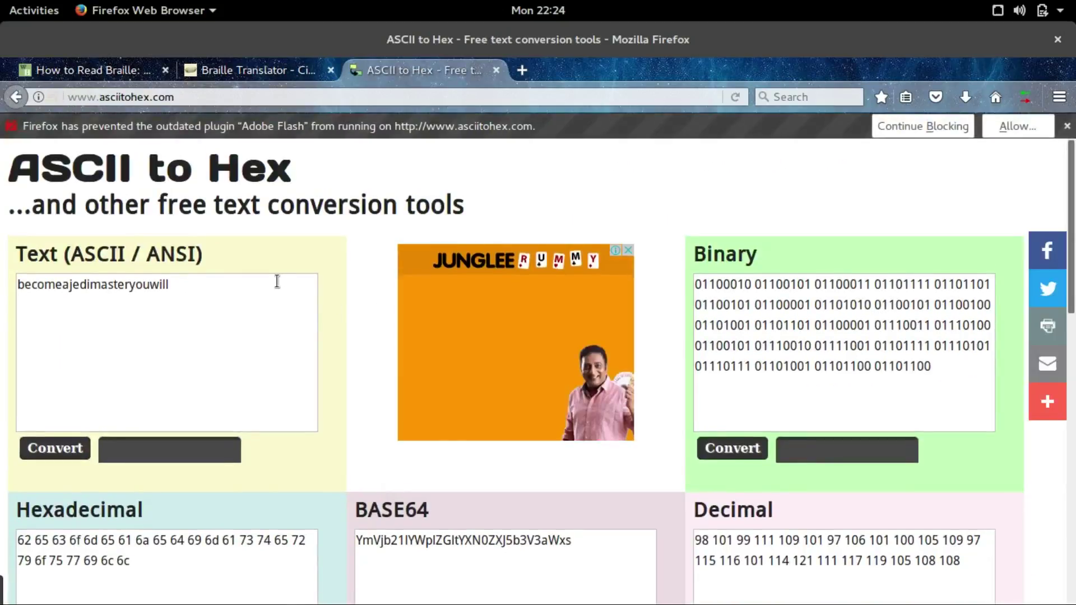
left_click(151, 284)
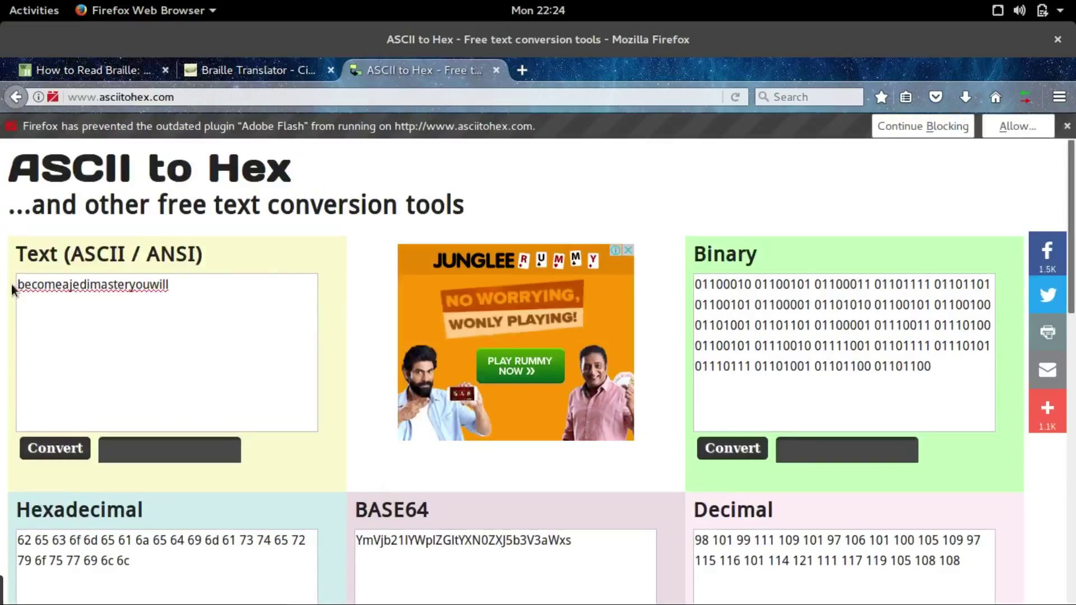
left_click_drag(190, 283, 1, 286)
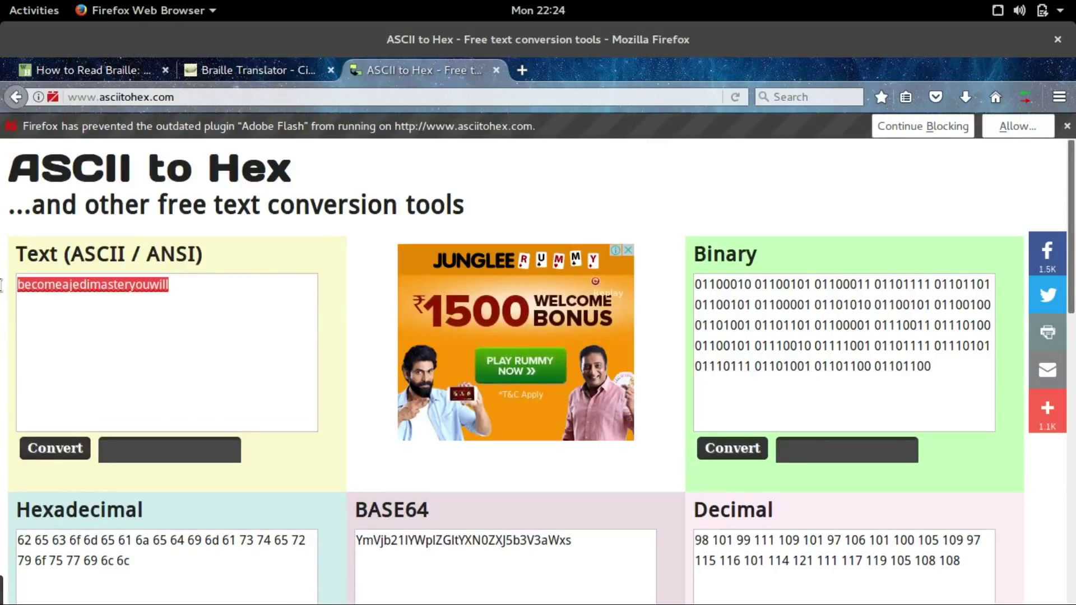
Clear the terminal and begin typing java -jar S to launch Stegsolve.jar.
key("alt+Tab")
key("alt+Tab")
key("alt+Tab")
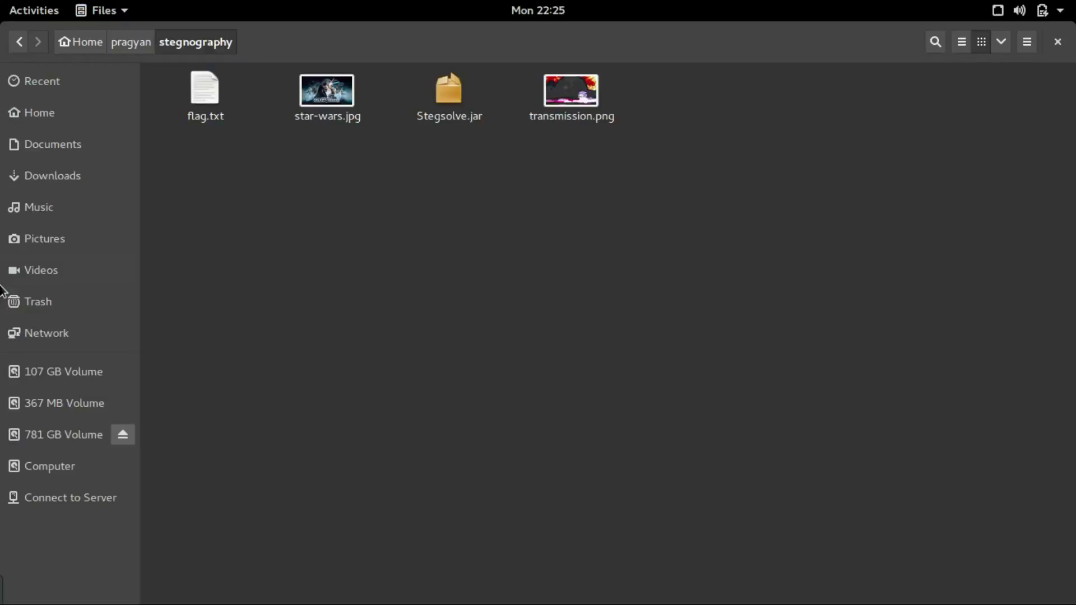
key("alt+Tab")
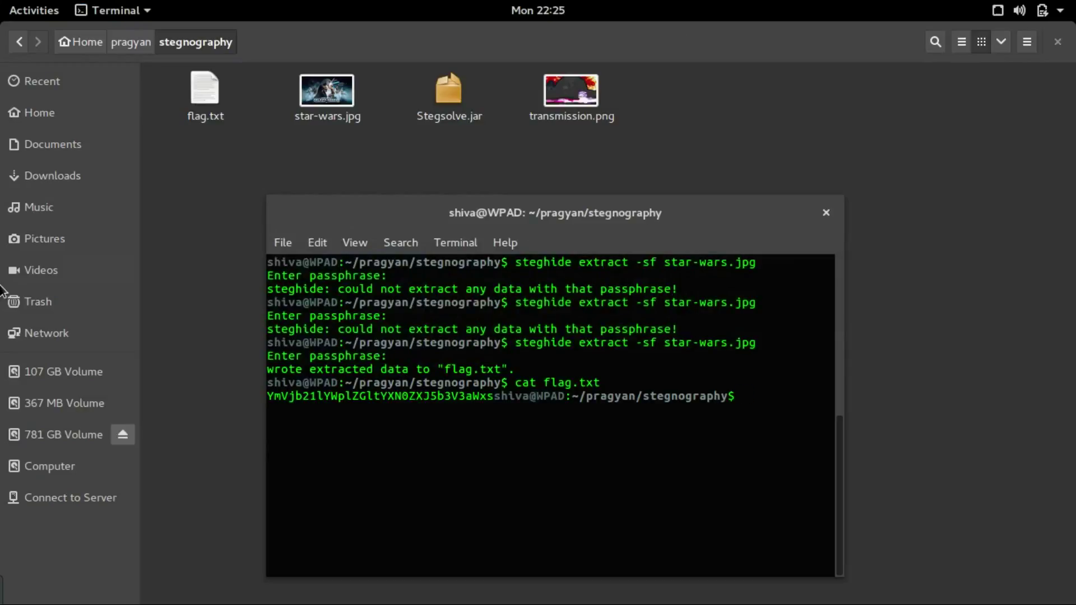
type("java")
key("BackSpace")
key("BackSpace")
key("BackSpace")
key("BackSpace")
type("clear")
key("Return")
type("java -jar S")
Launch Stegsolve.jar with Java and open transmission.png.
key("Tab")
key("Return")
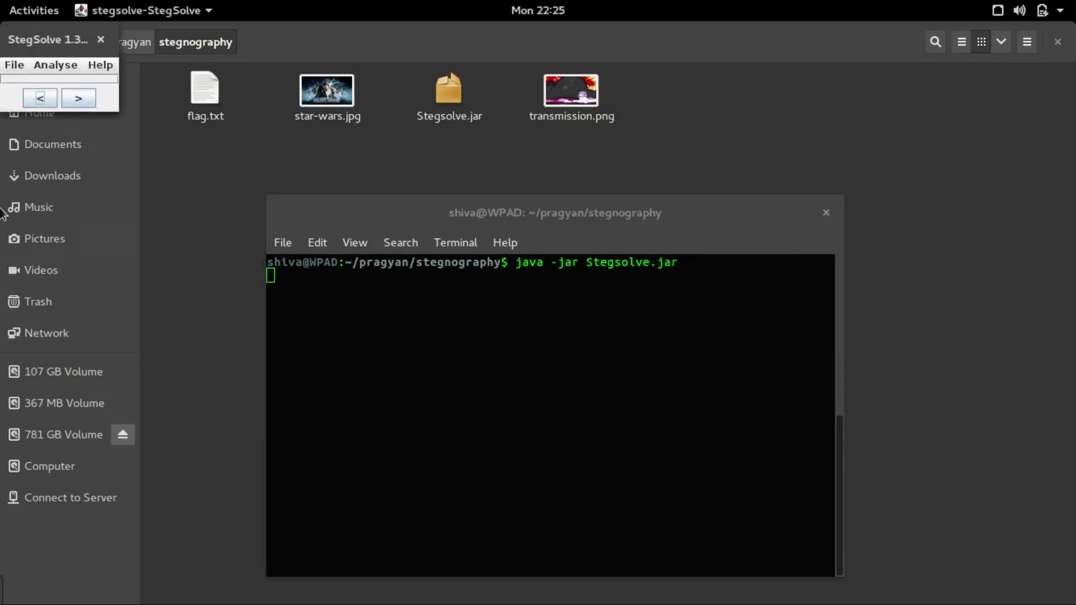
left_click(11, 68)
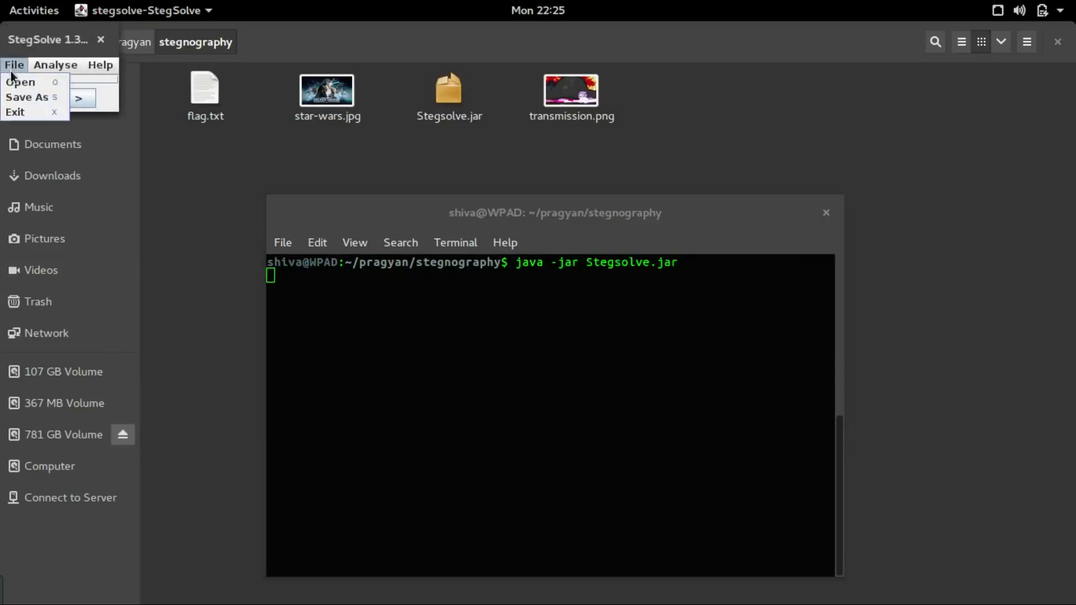
left_click(22, 83)
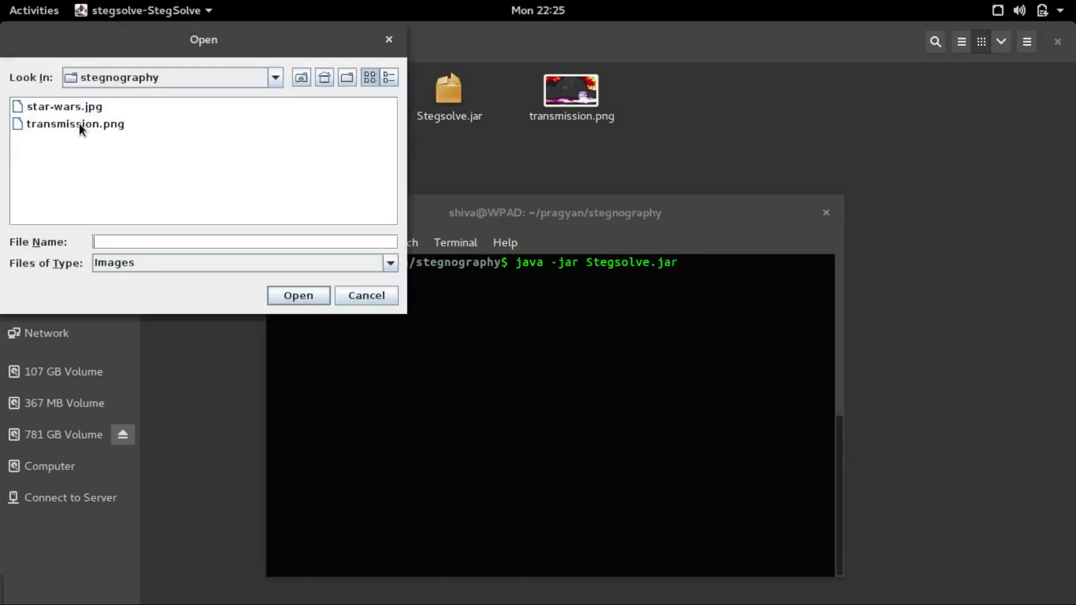
double_click(79, 123)
Step to the Colour Inversion (Xor) plane, revealing the flag text across the moon.
scroll(344, 270, "down", 3)
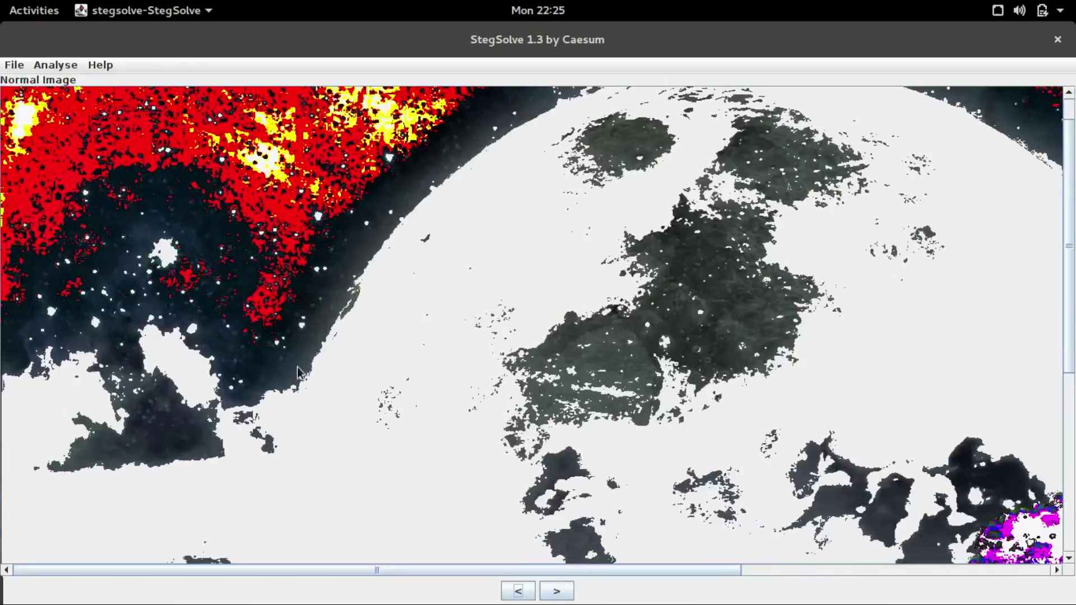
left_click(549, 591)
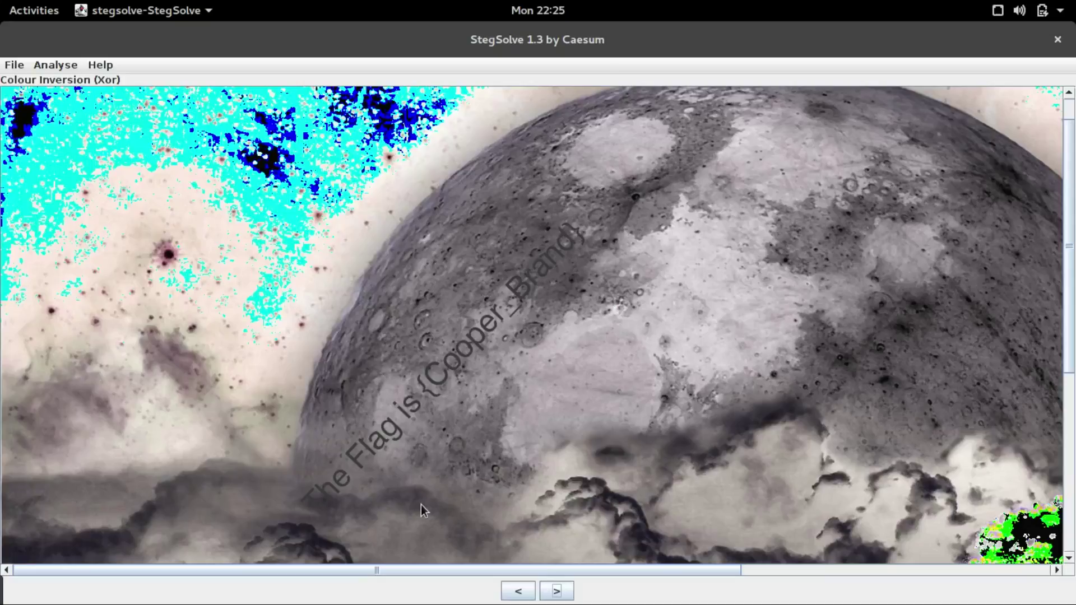
key("alt+Tab")
key("alt+Tab")
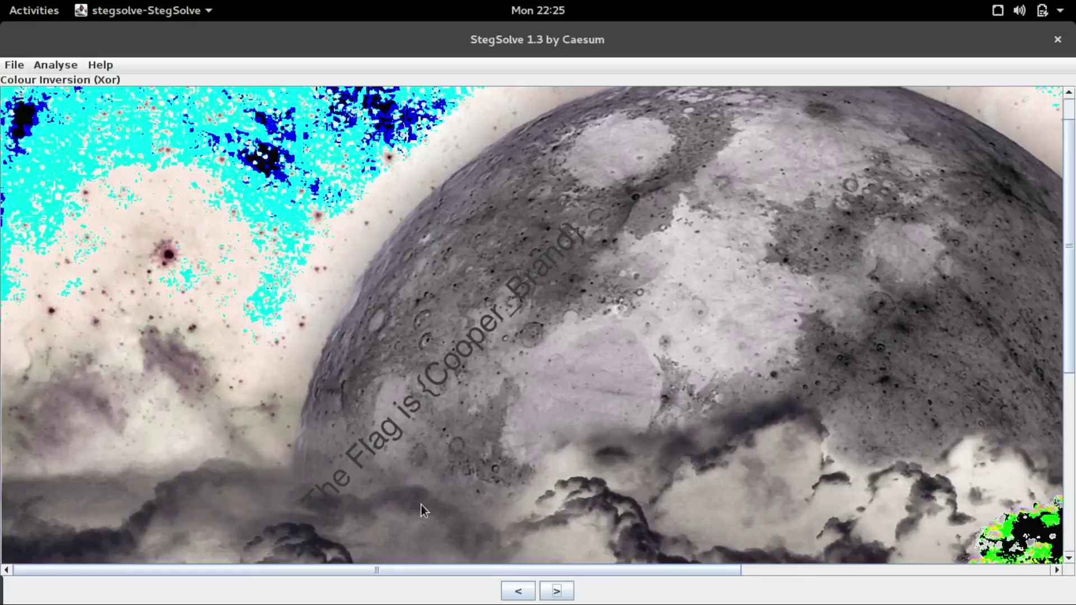